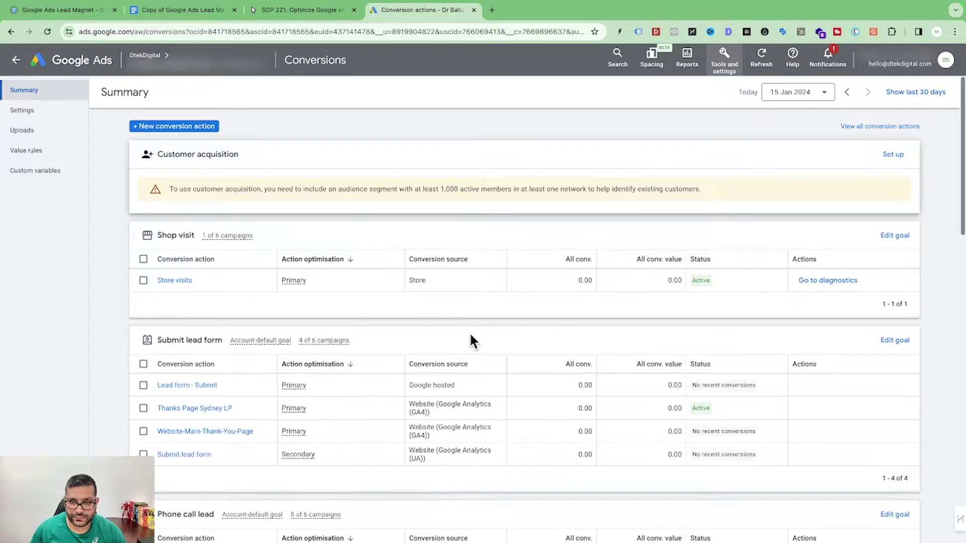
Step: Create a new Phone calls conversion action for 'Calls from ads using call extensions'
scroll(469, 332, "up", 2)
scroll(470, 332, "down", 4)
scroll(469, 332, "up", 4)
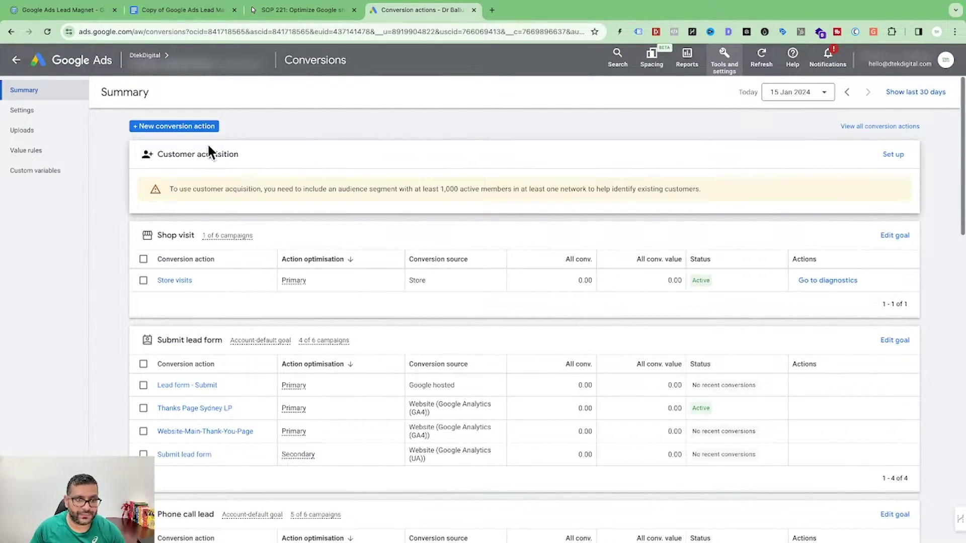
left_click(151, 126)
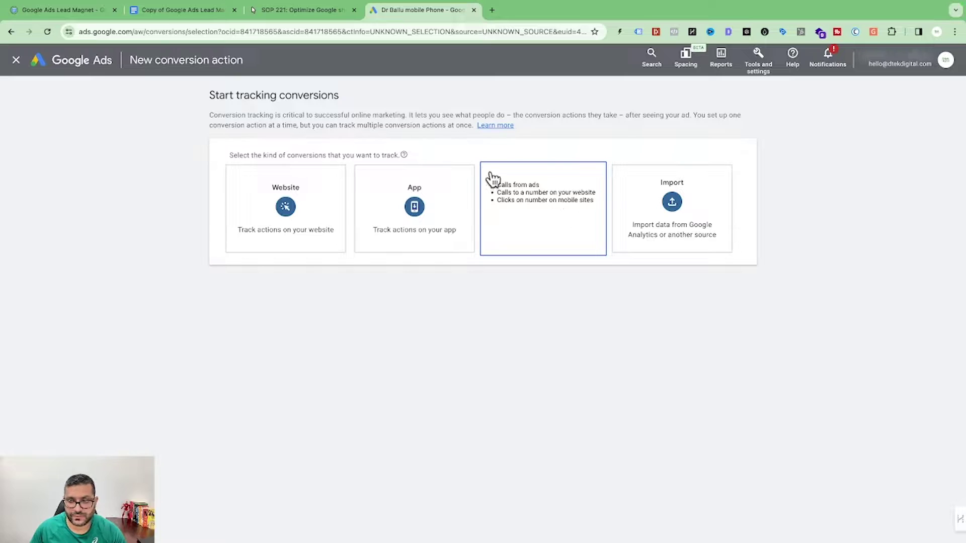
left_click(536, 230)
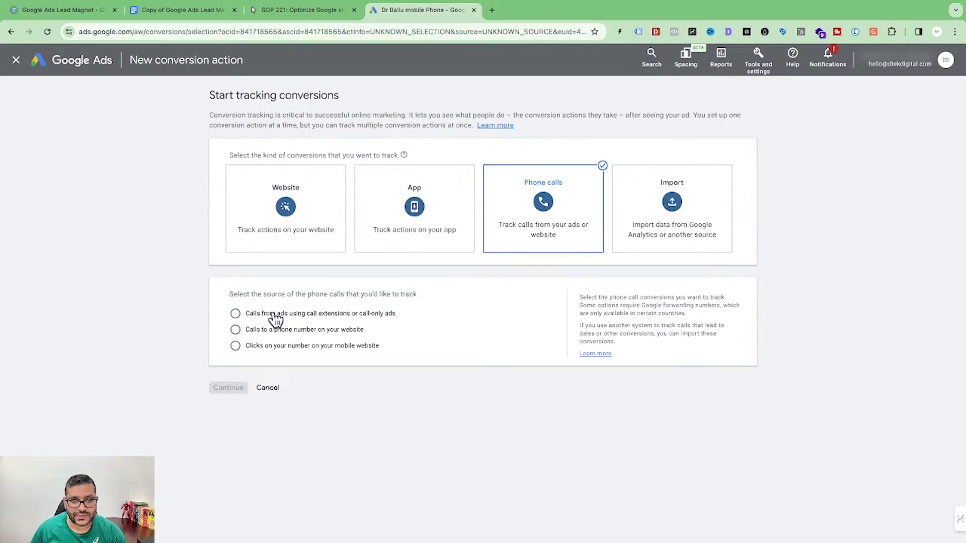
left_click(271, 316)
left_click(229, 386)
Step: Name the conversion 'Call Ads- Demo' and give each conversion the same value of A$20
left_click(401, 227)
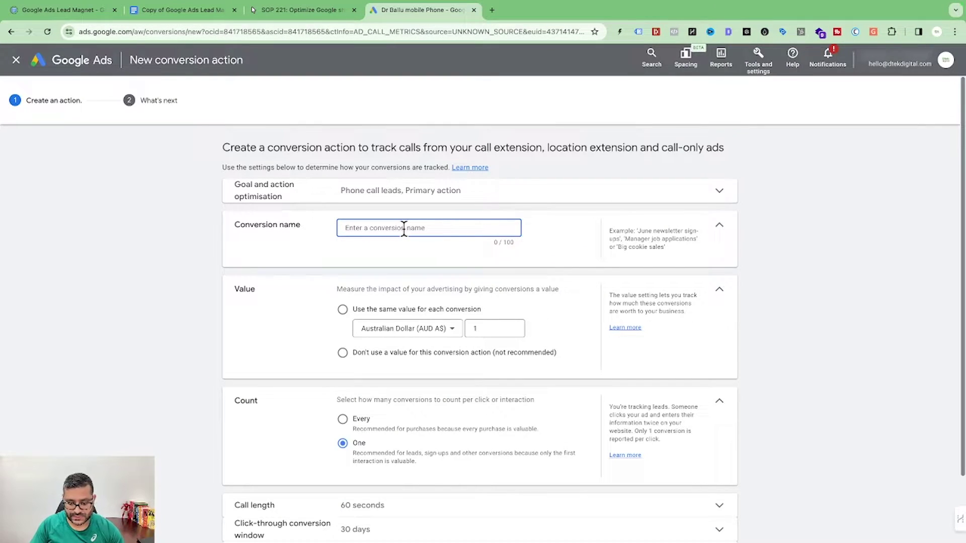
type("Call Ads- Demo")
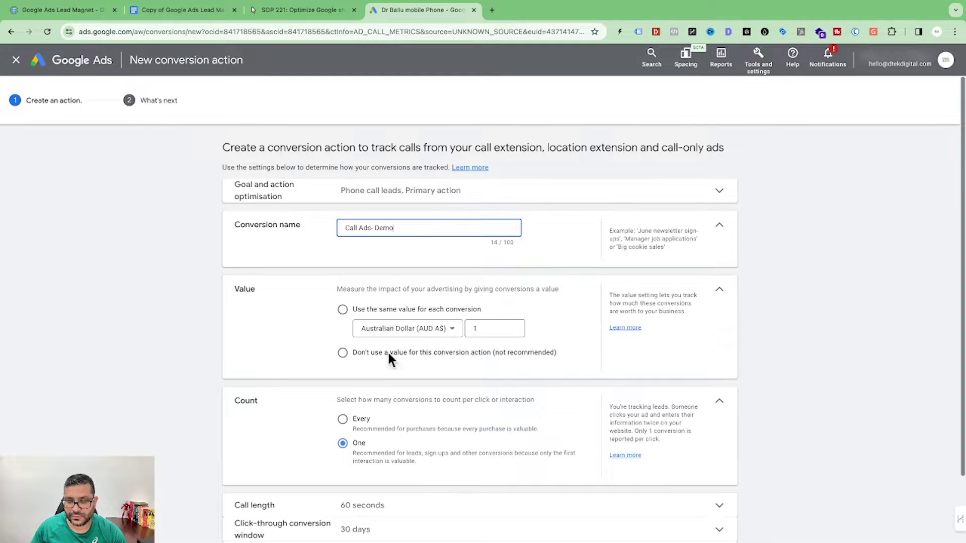
left_click(364, 311)
left_click(500, 352)
key("BackSpace")
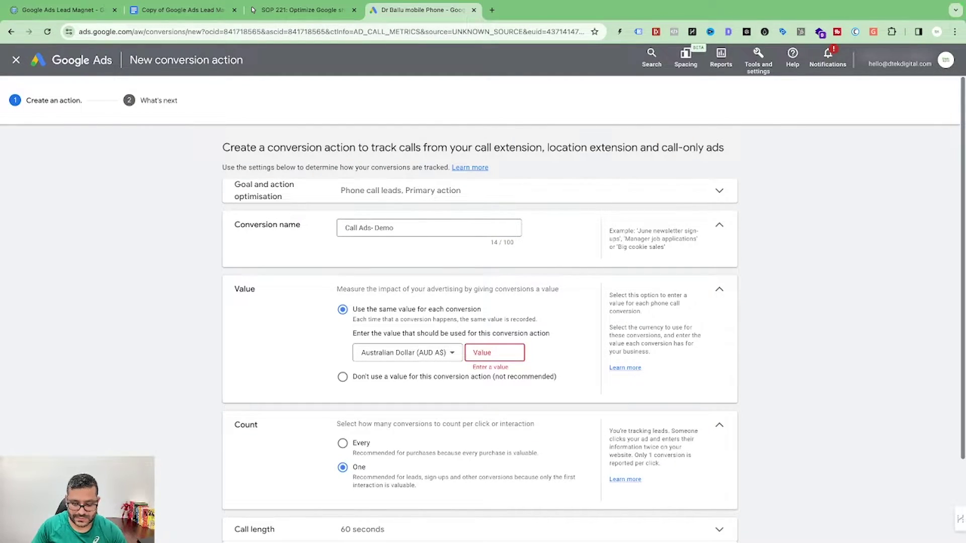
type("20")
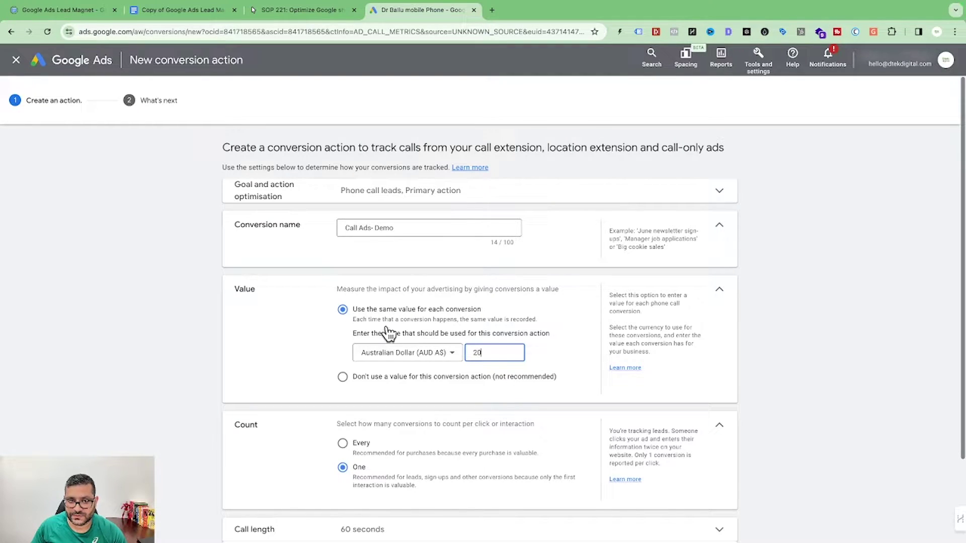
Step: Lower the minimum call length from 60 to 5 seconds
scroll(480, 353, "down", 2)
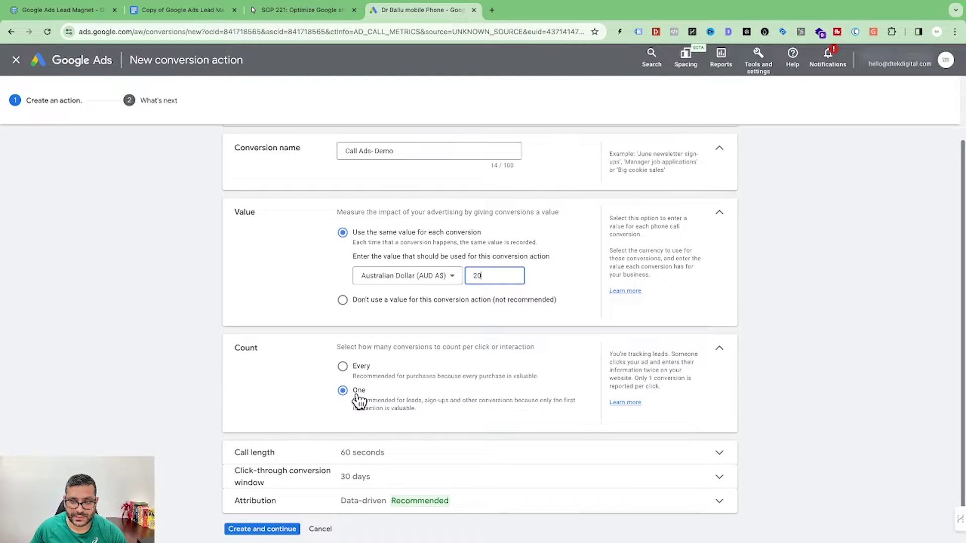
left_click(420, 459)
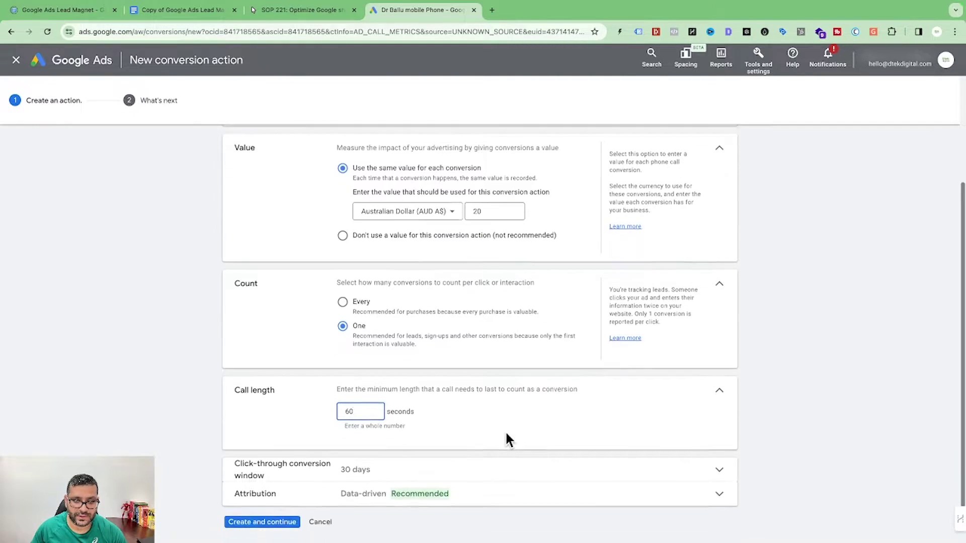
key("BackSpace")
key("BackSpace")
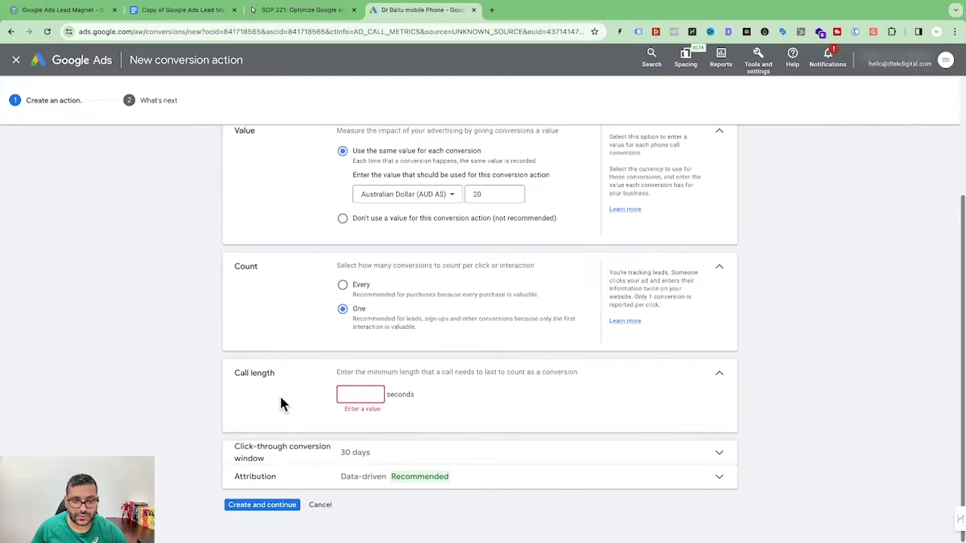
type("10")
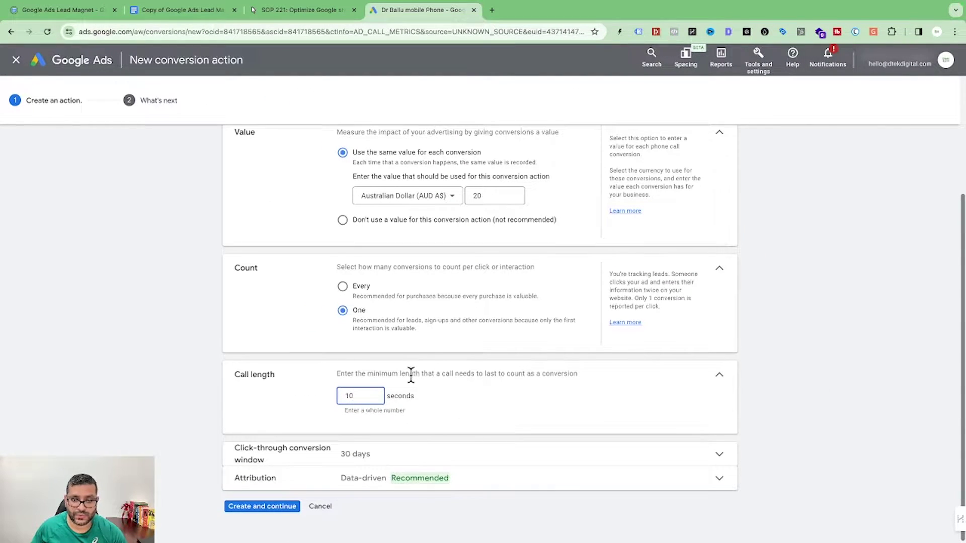
scroll(438, 281, "up", 1)
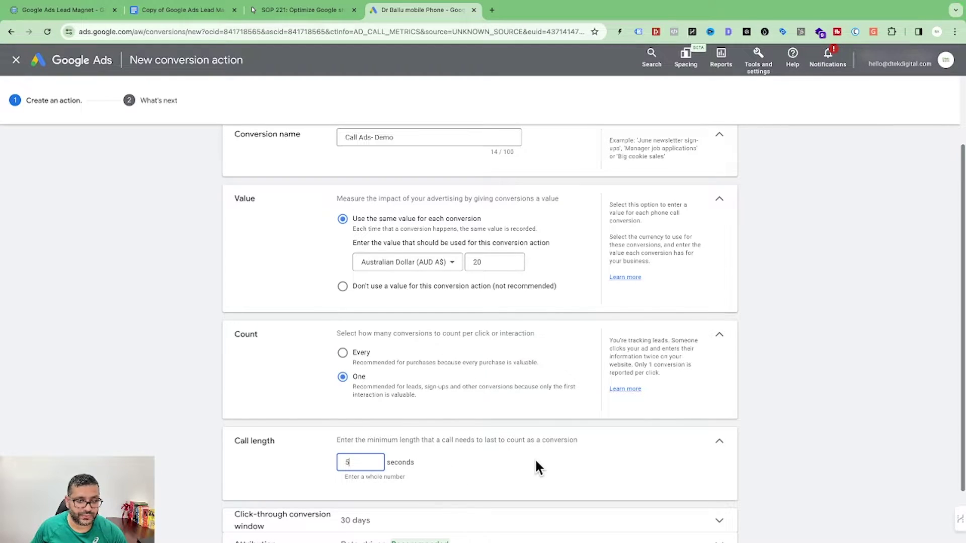
scroll(537, 462, "down", 1)
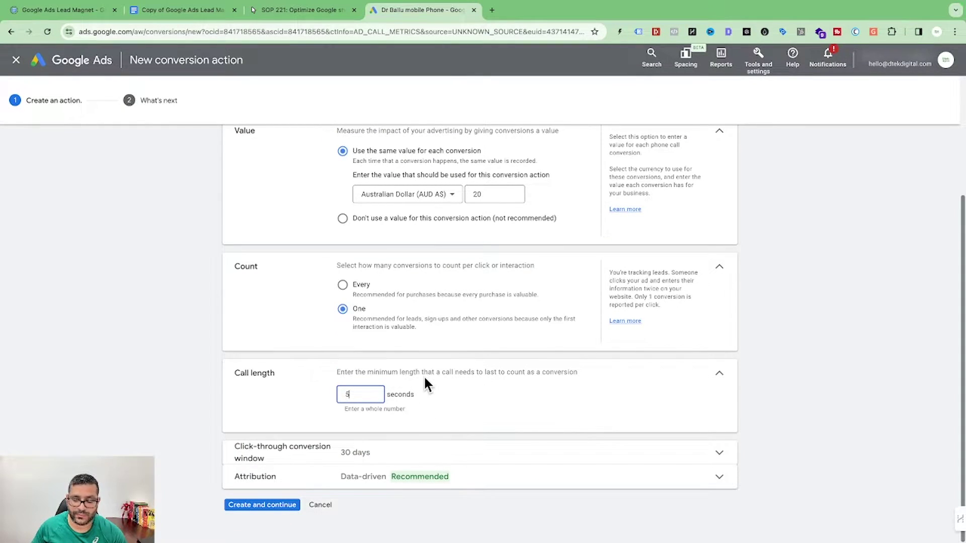
left_click(482, 452)
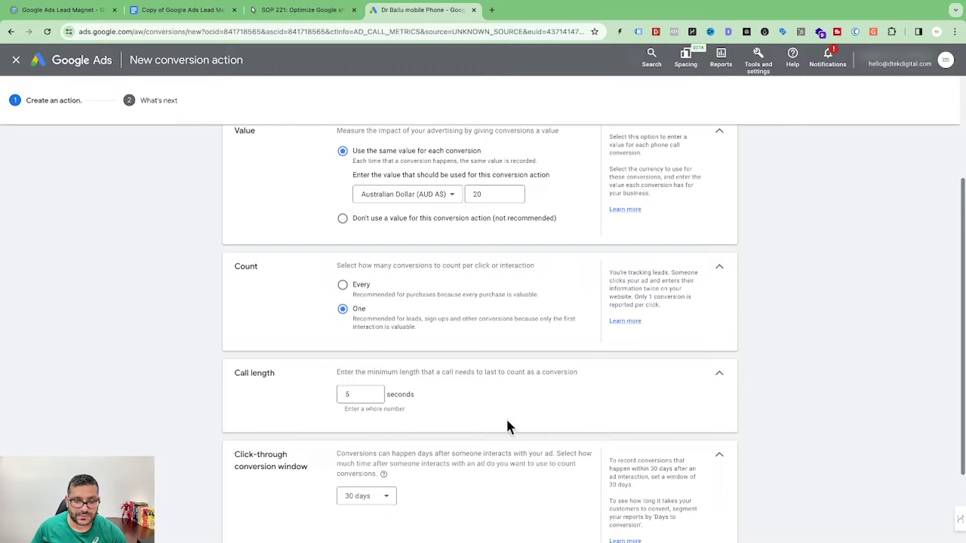
scroll(501, 438, "down", 2)
Step: Confirm a 30-day click-through window and Data-driven attribution, then create 'Call Ads- Demo'
left_click(392, 394)
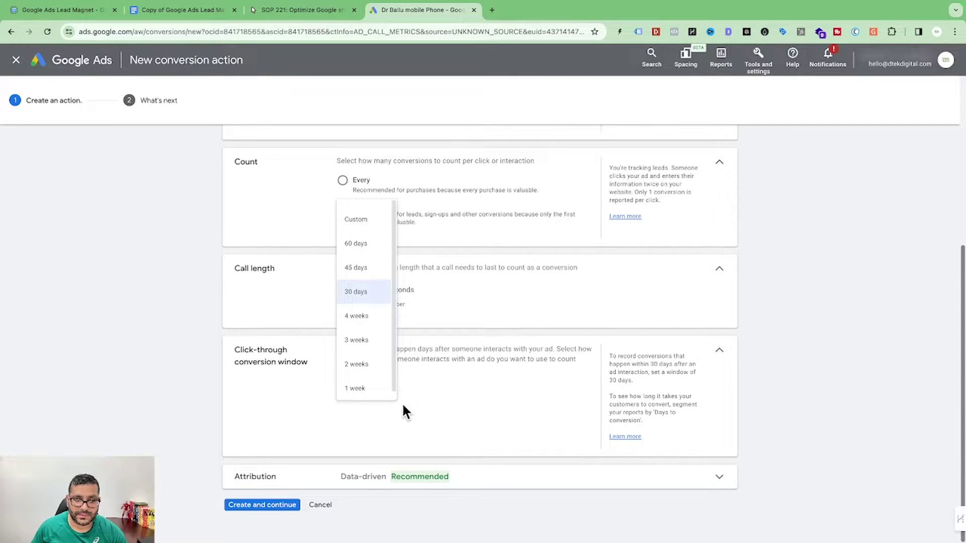
left_click(355, 296)
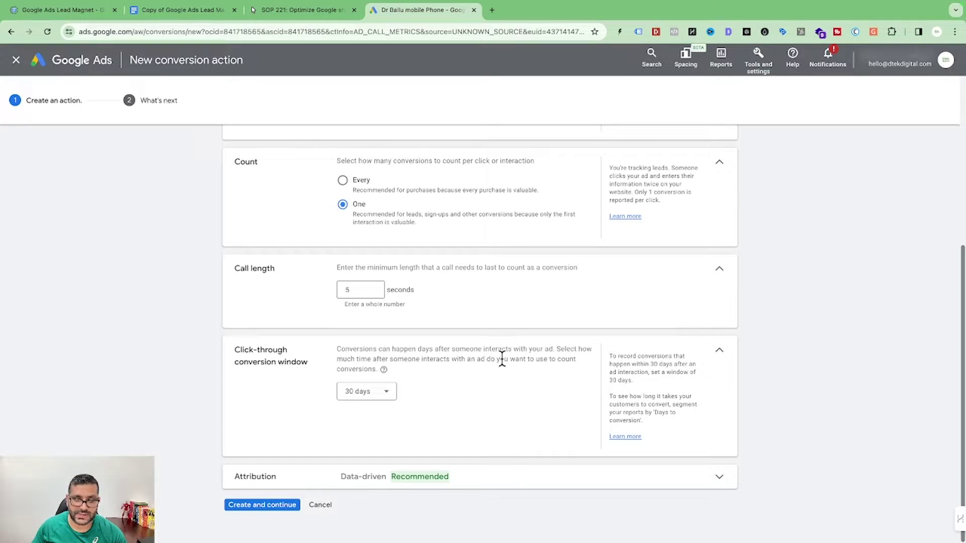
left_click(487, 477)
left_click(406, 461)
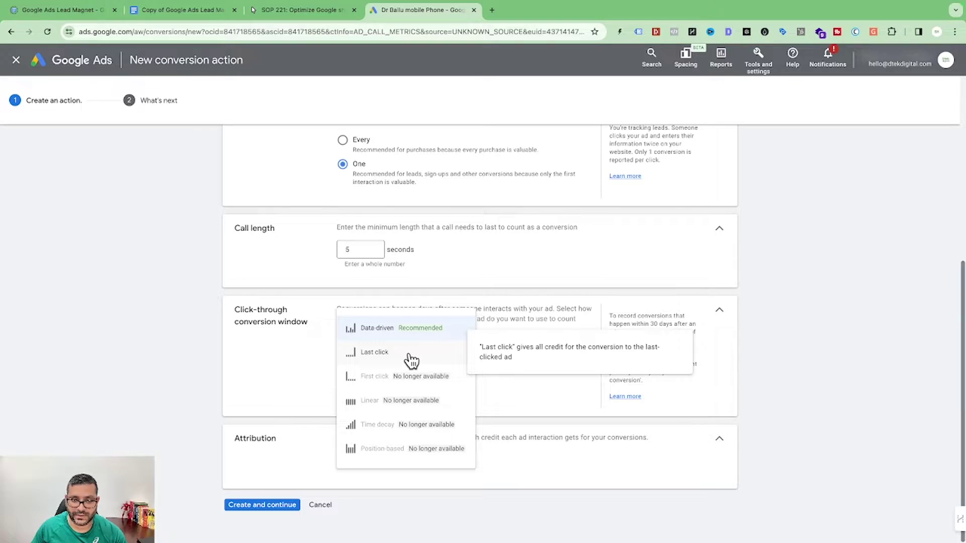
left_click(379, 332)
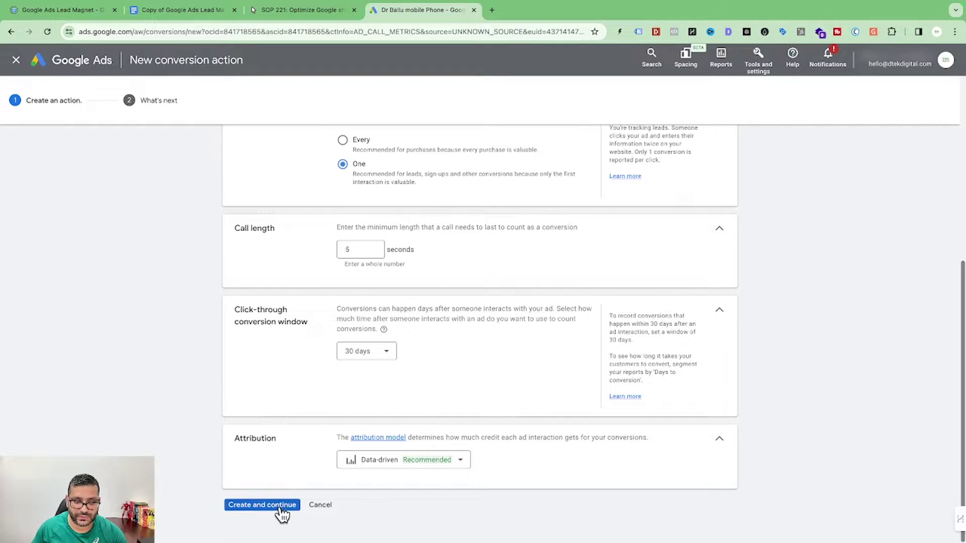
left_click(263, 505)
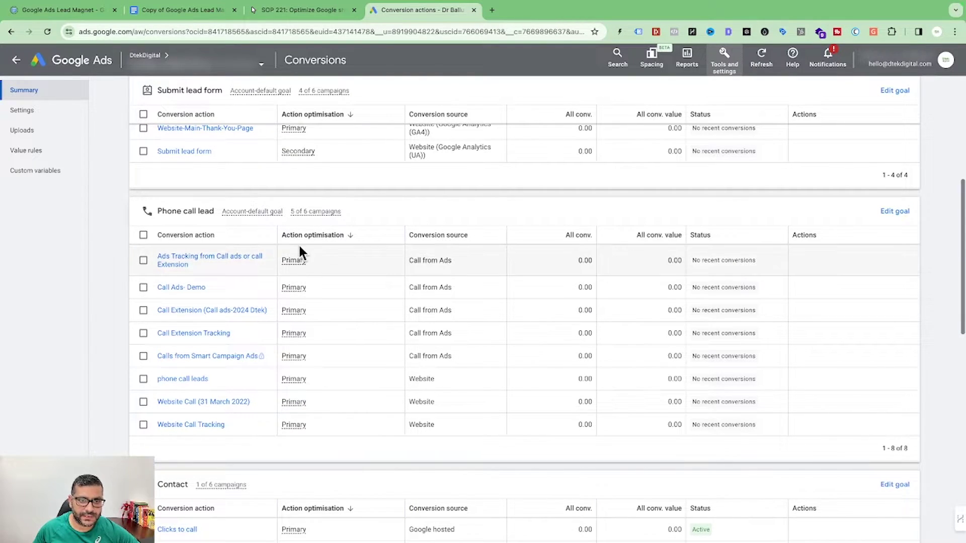
Step: Review the Conversions summary listing 'Call Ads- Demo' as a primary Phone call lead action
mouse_move(309, 291)
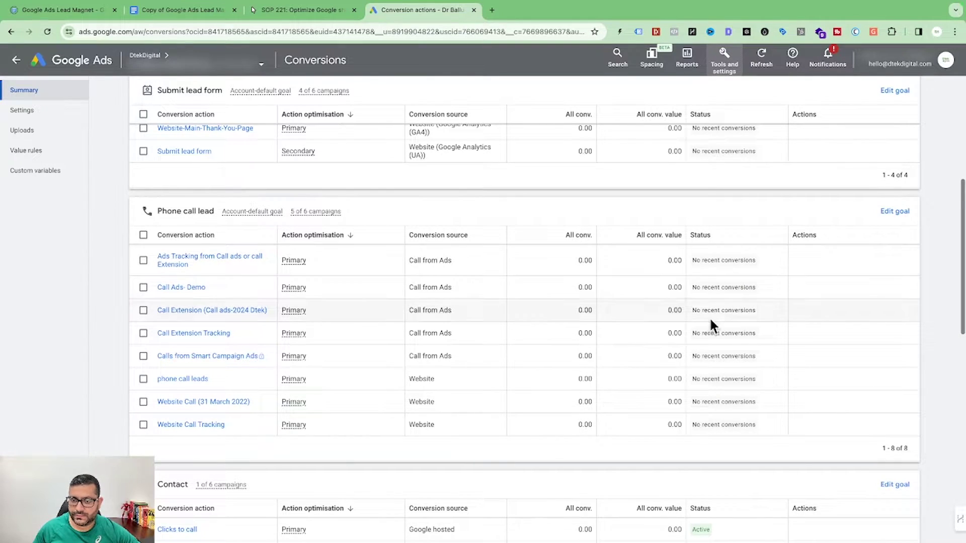
scroll(235, 342, "up", 2)
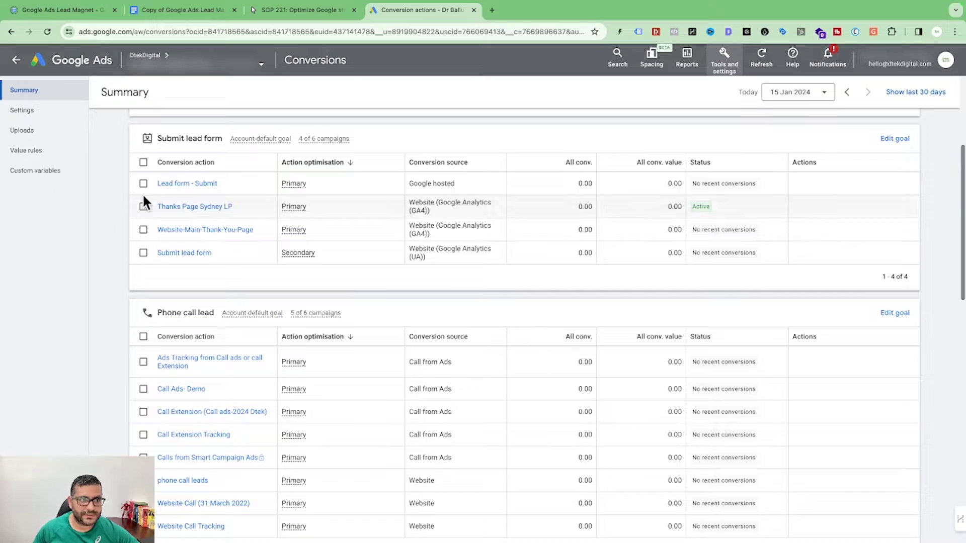
Step: Go to the Assets report and inspect the existing phone number asset's editing options
left_click(19, 65)
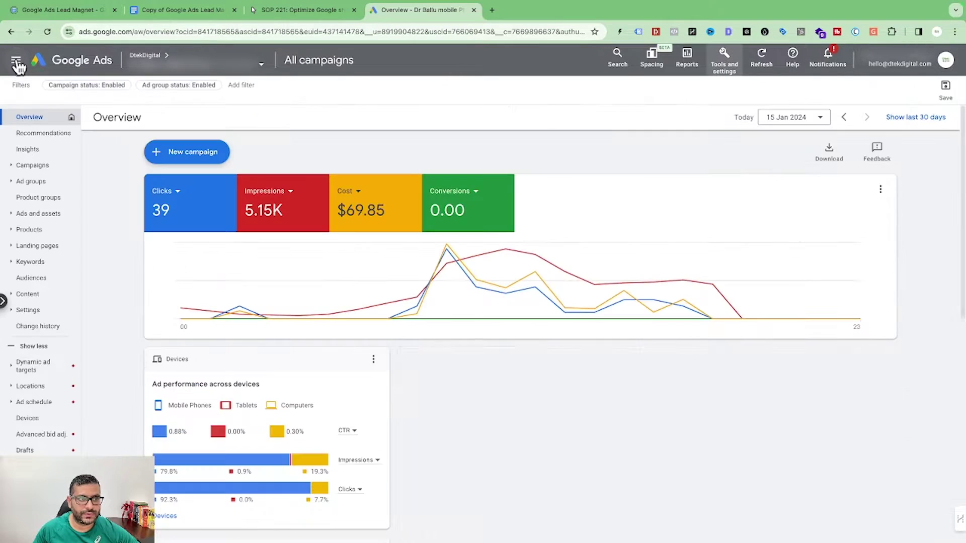
left_click(30, 222)
left_click(31, 247)
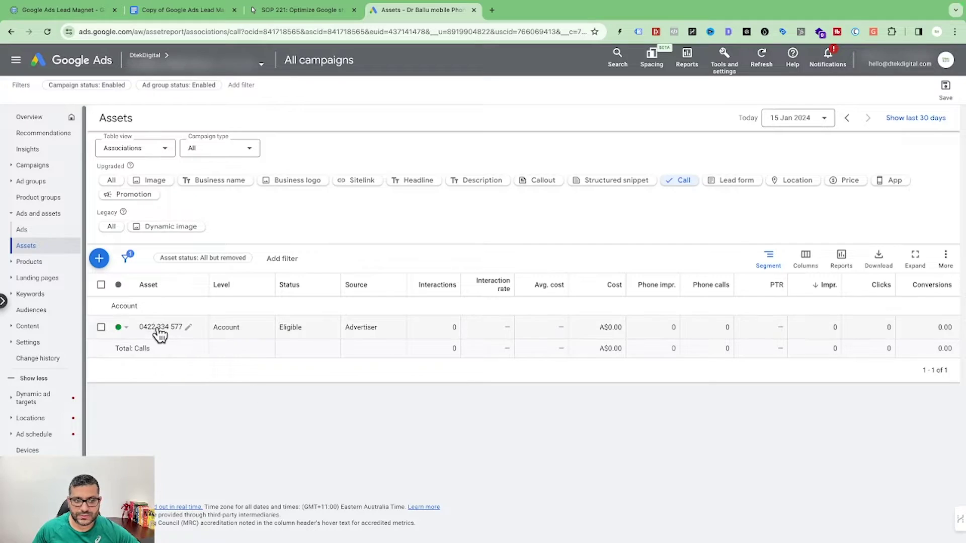
left_click(189, 333)
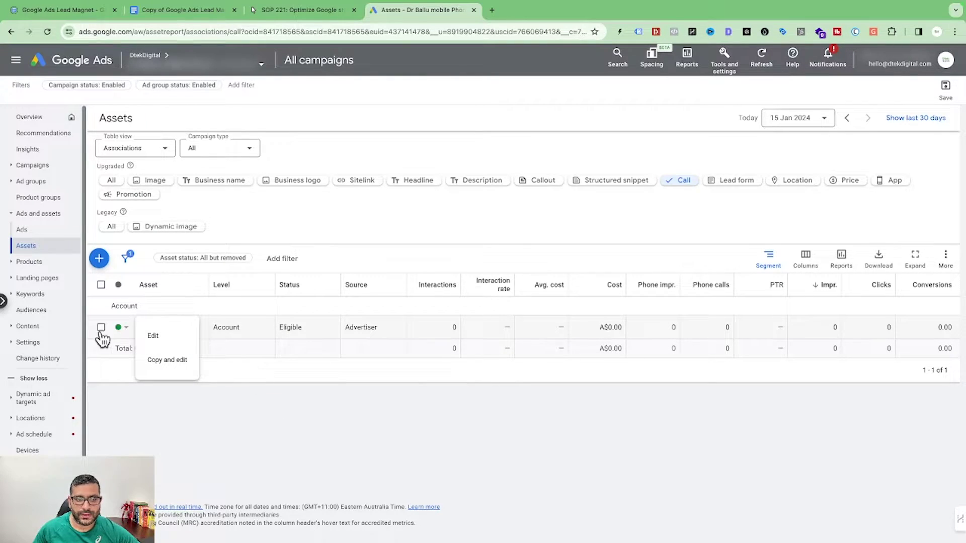
left_click(473, 430)
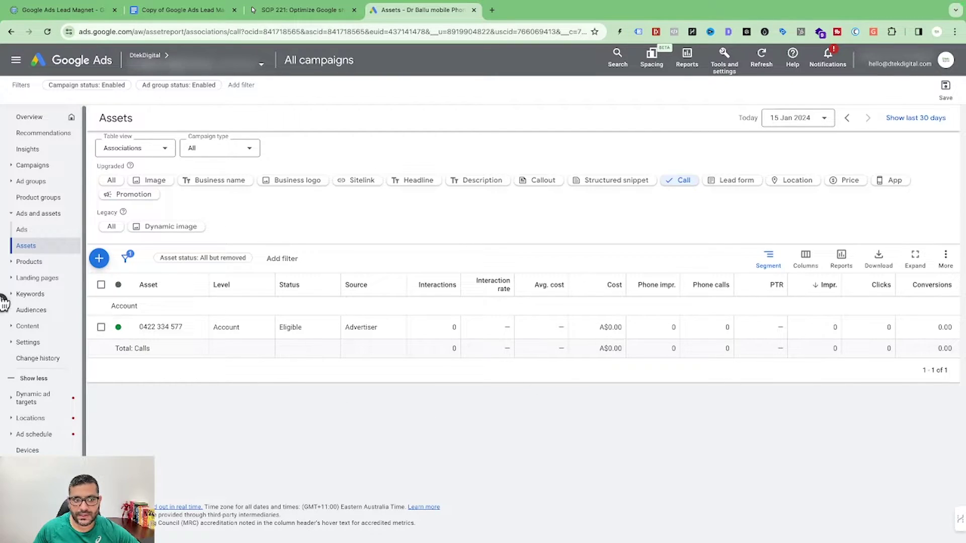
Step: Start a new account-level call asset, then cancel it without saving
left_click(100, 259)
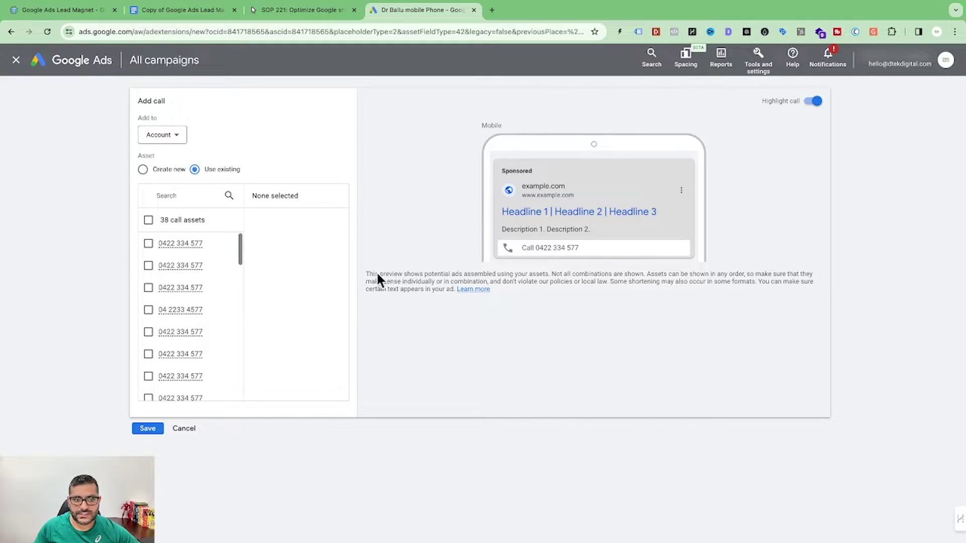
left_click(174, 138)
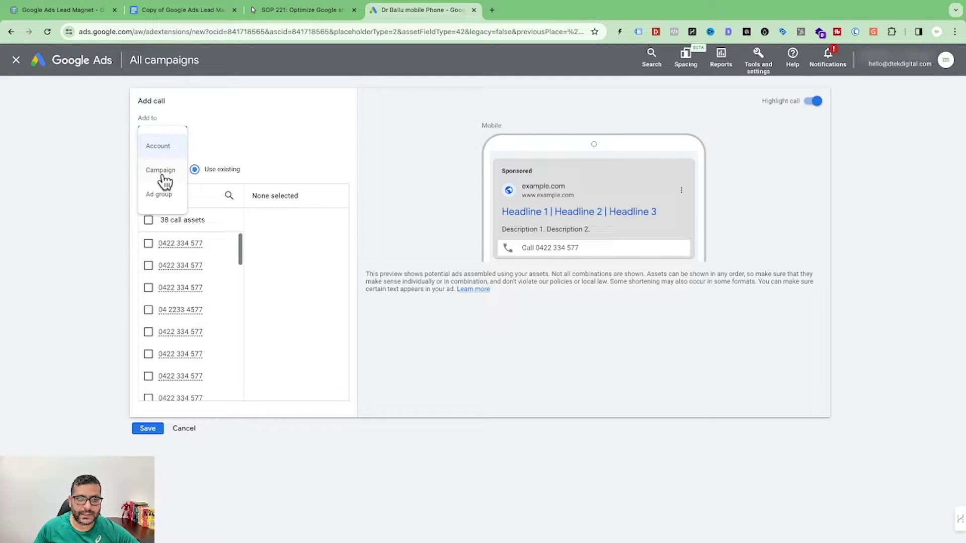
left_click(282, 150)
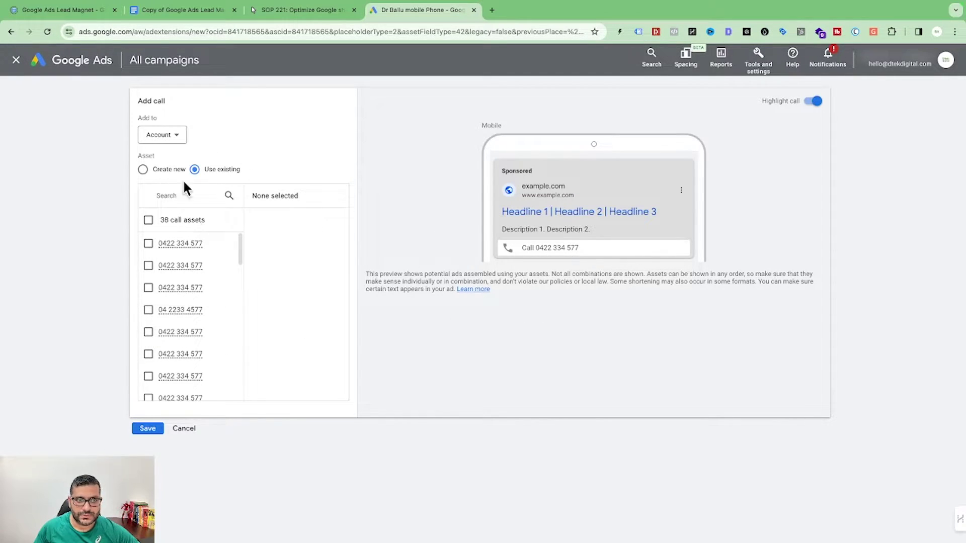
left_click(187, 428)
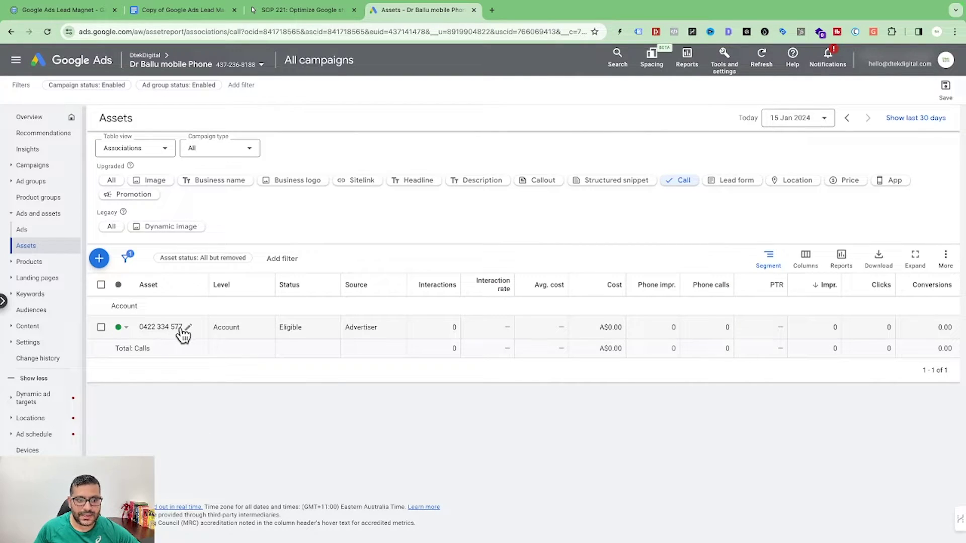
Step: Set the phone asset's conversion action to Call Extension (Call ads-2024 Dtek), save, and open Conversions
left_click(188, 329)
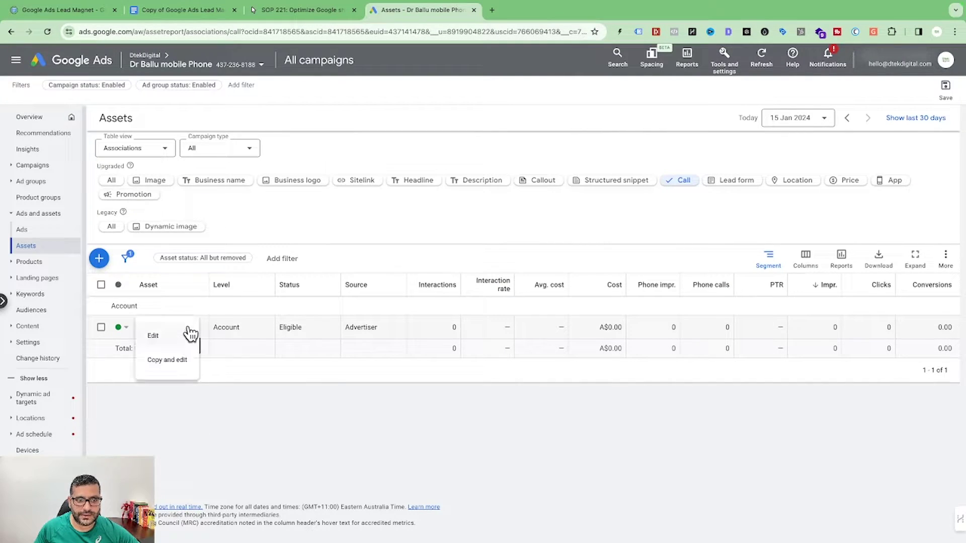
left_click(154, 340)
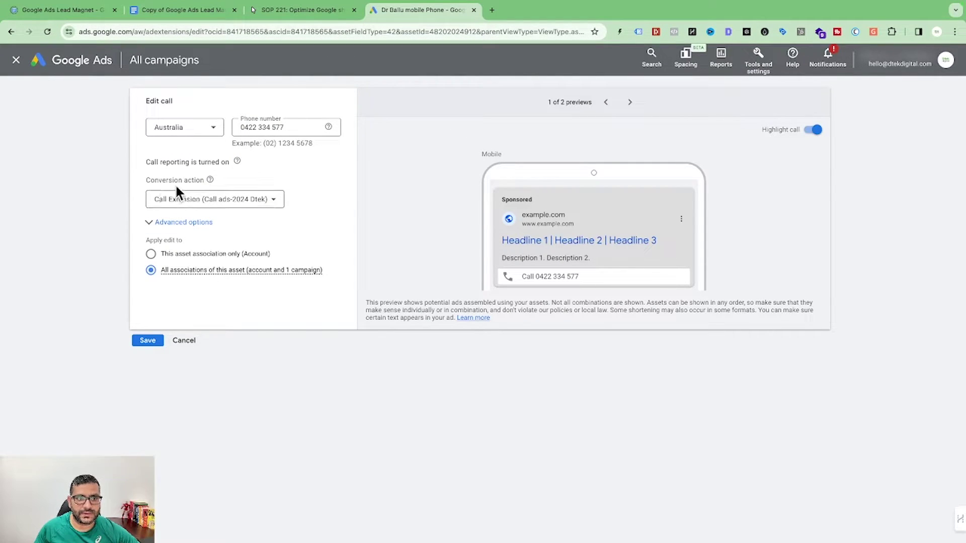
left_click(198, 203)
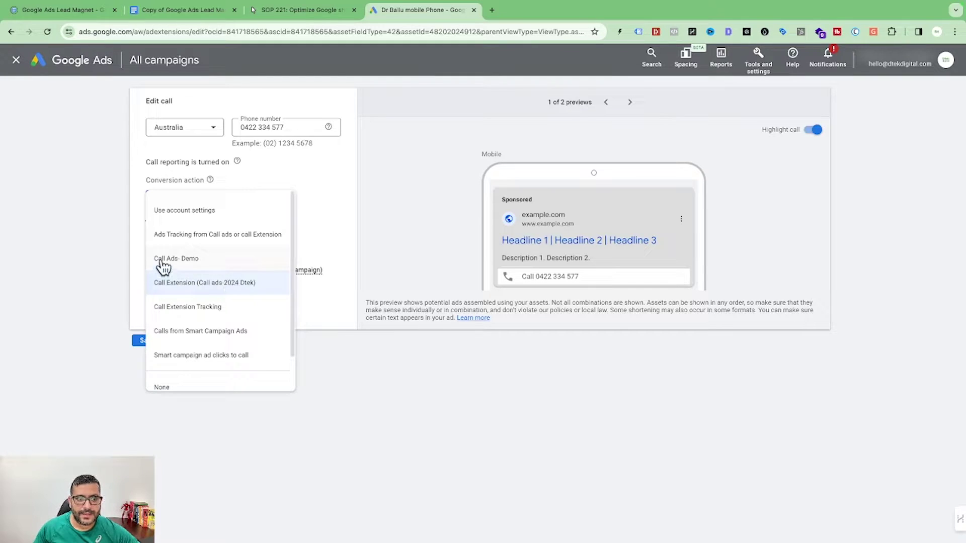
left_click(204, 261)
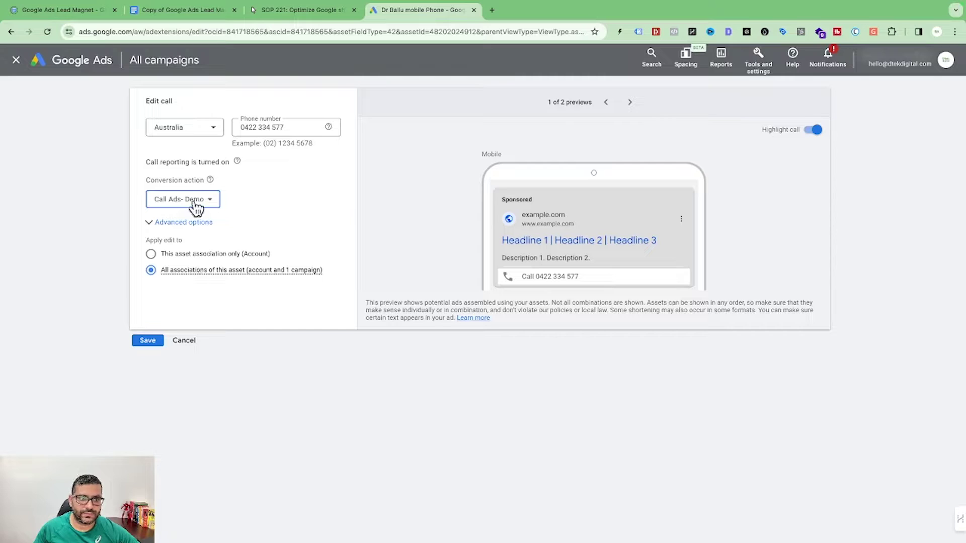
left_click(208, 204)
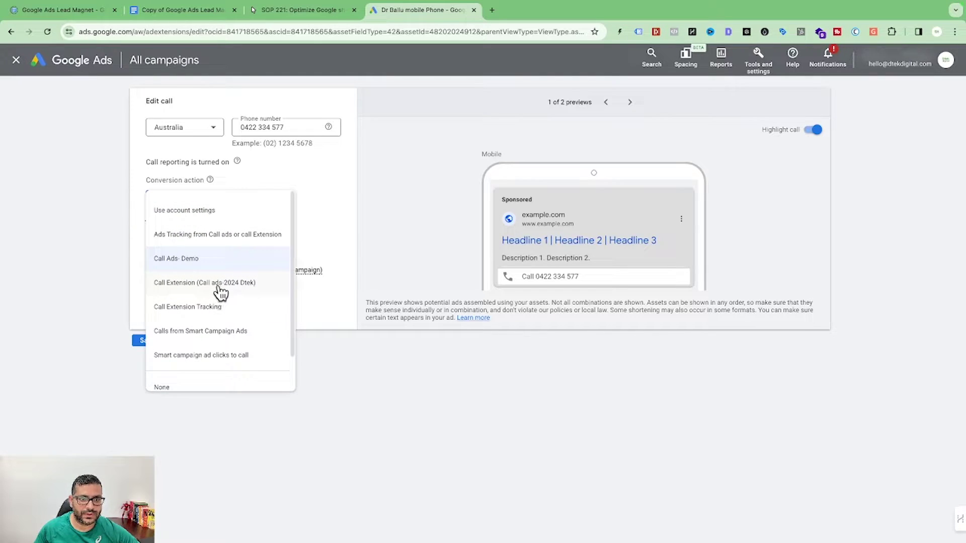
left_click(220, 286)
left_click(151, 341)
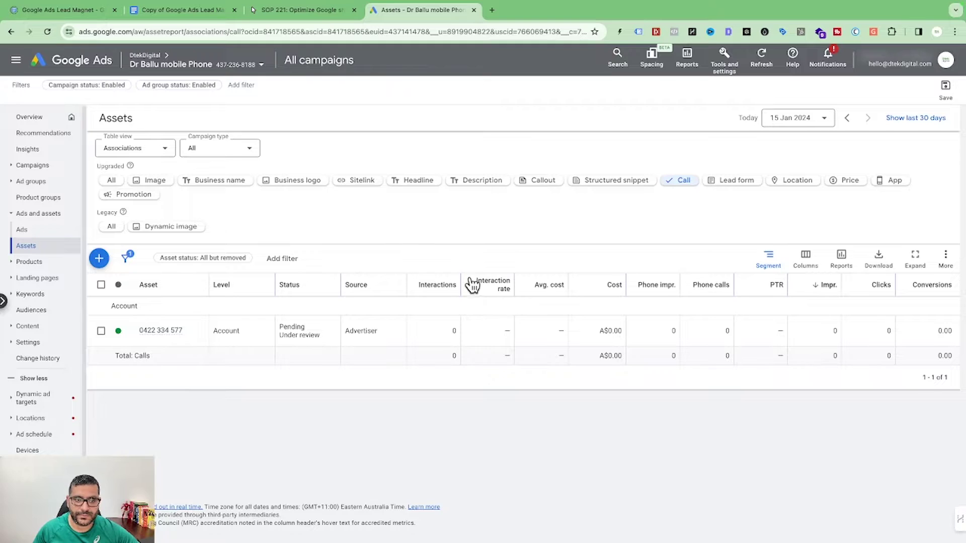
left_click(734, 70)
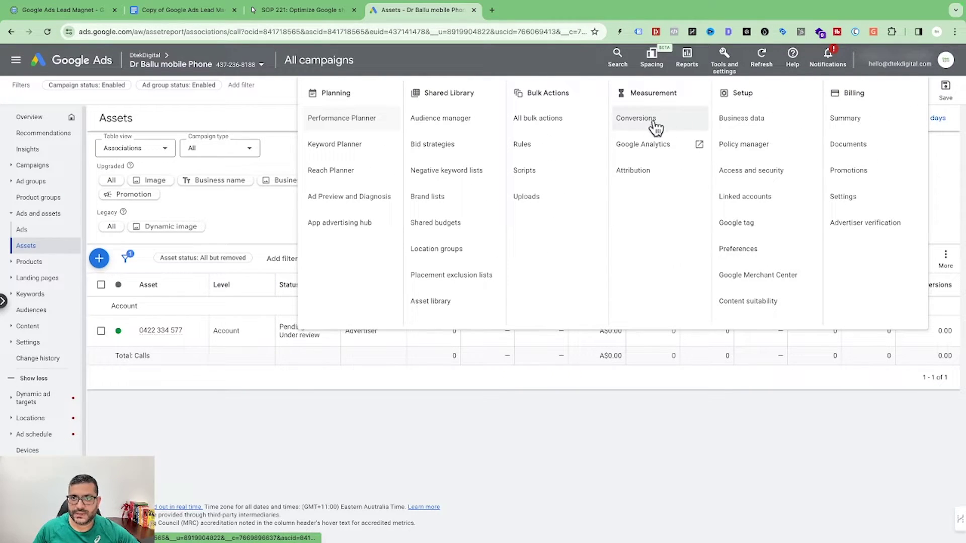
left_click(629, 119)
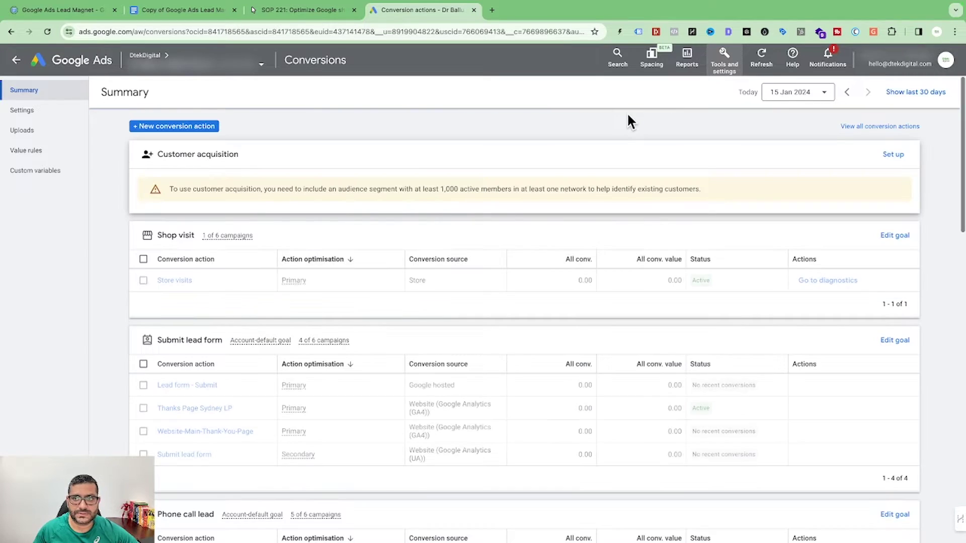
Step: Start another Phone calls conversion action for calls from ads
left_click(187, 127)
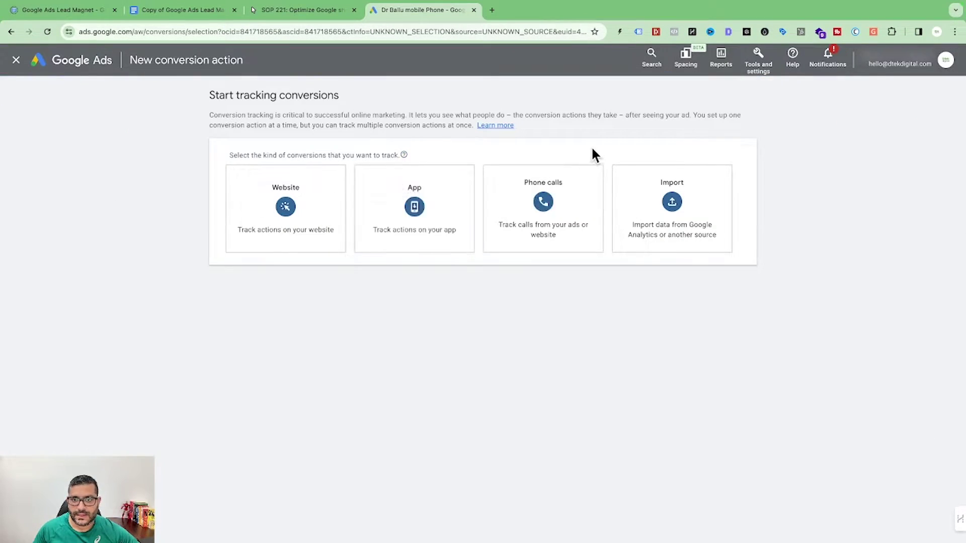
left_click(556, 211)
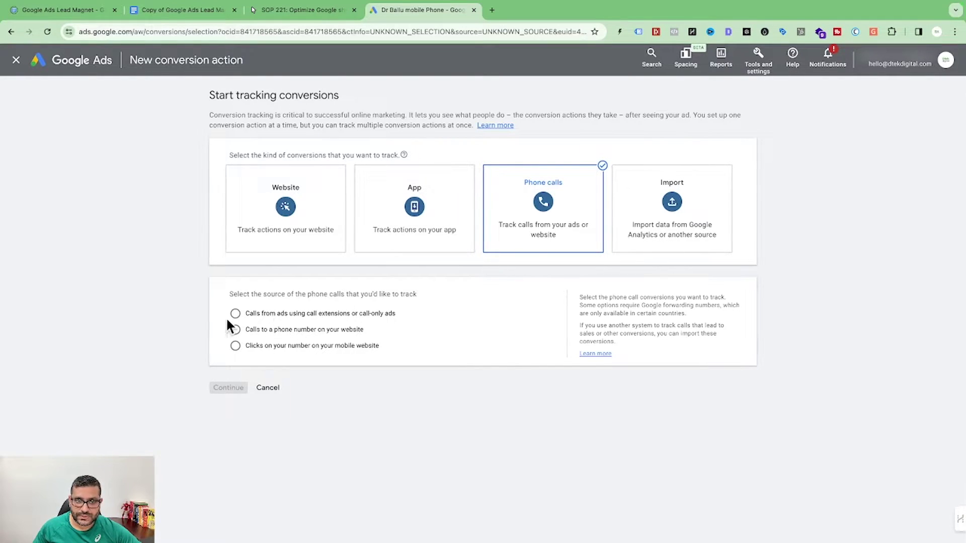
left_click(329, 319)
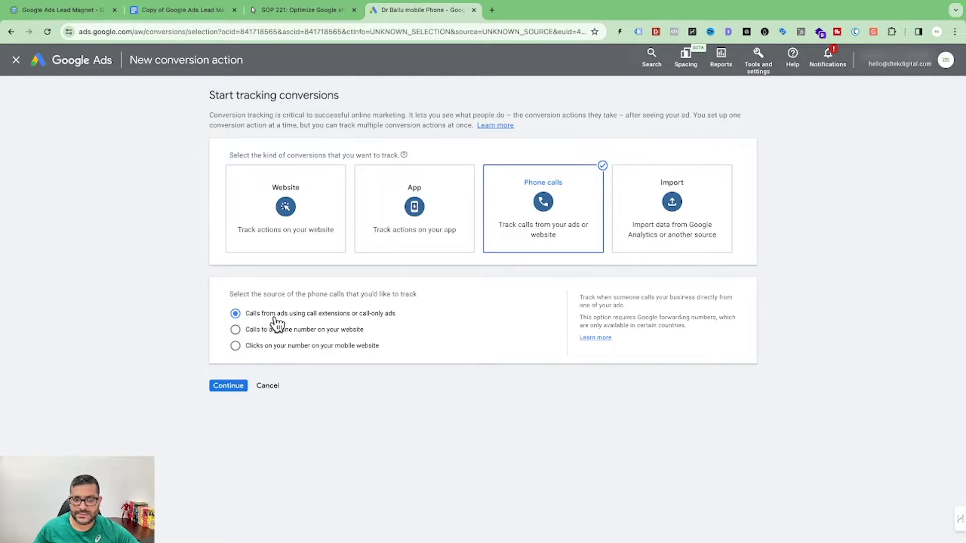
left_click(239, 385)
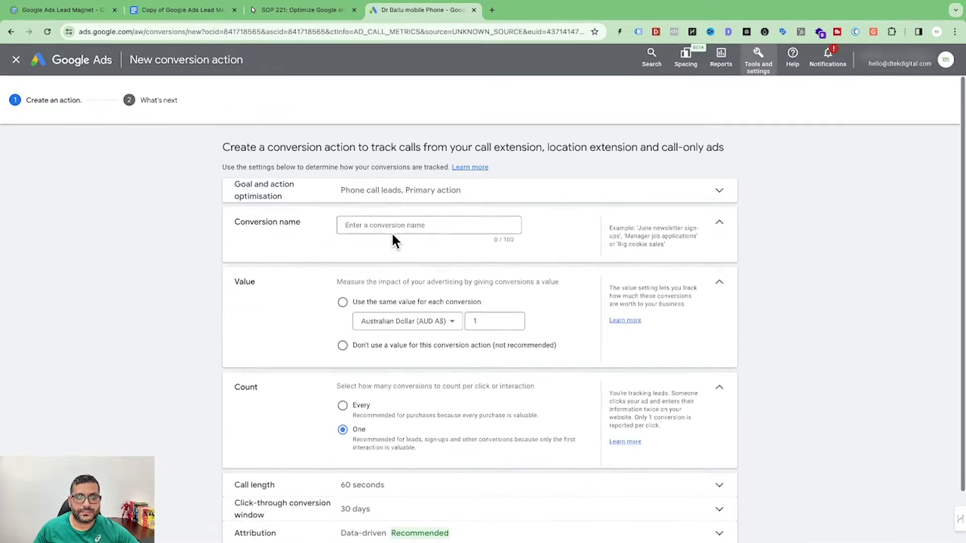
Step: Name it 'Call Only Ads- Demo', value each call at A$25, require 5-second calls, and create it
left_click(451, 225)
type("Call Only Ads- Demo")
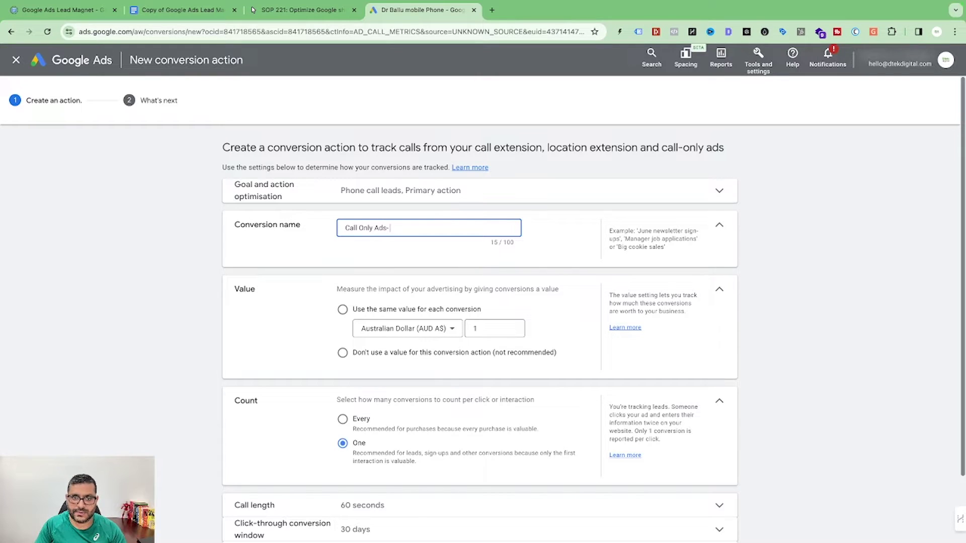
left_click(342, 309)
left_click(483, 352)
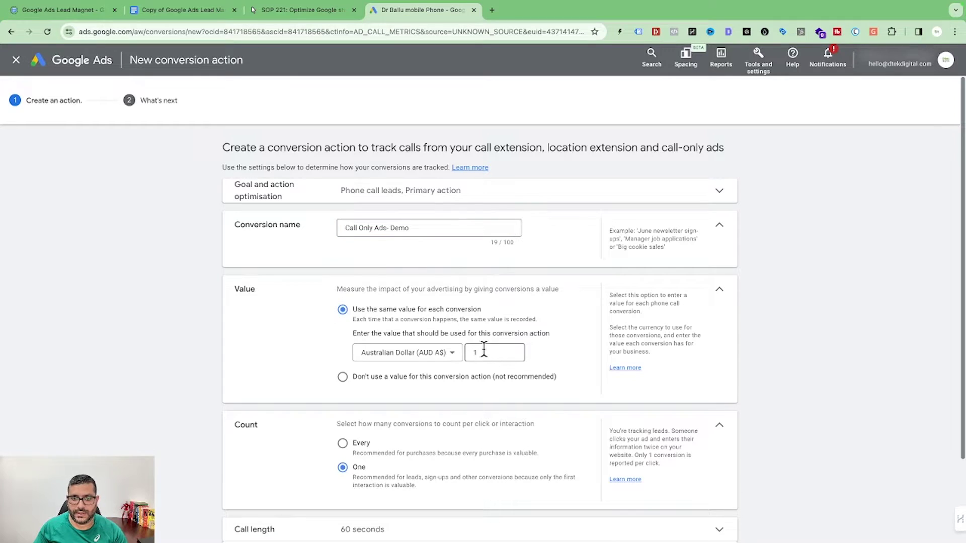
key("BackSpace")
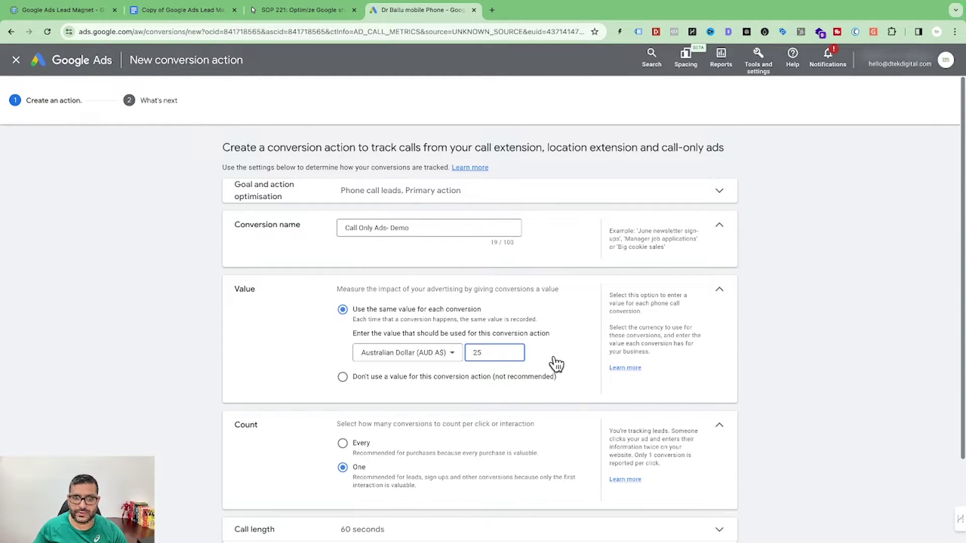
scroll(551, 352, "down", 2)
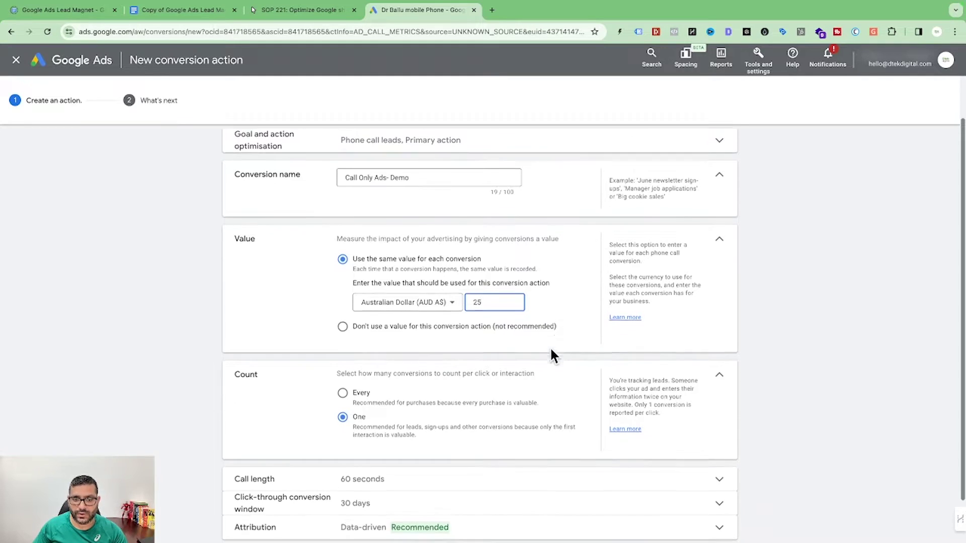
scroll(459, 400, "down", 2)
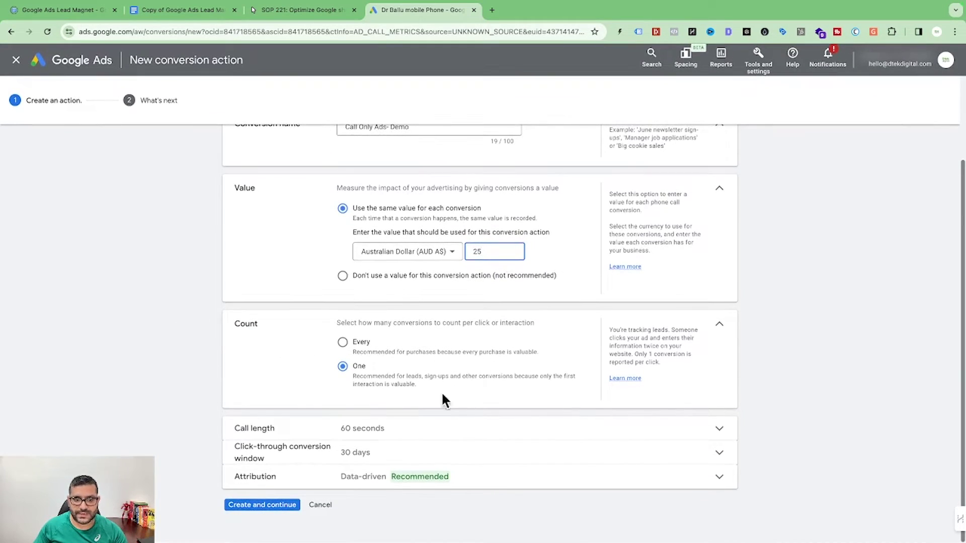
left_click(359, 430)
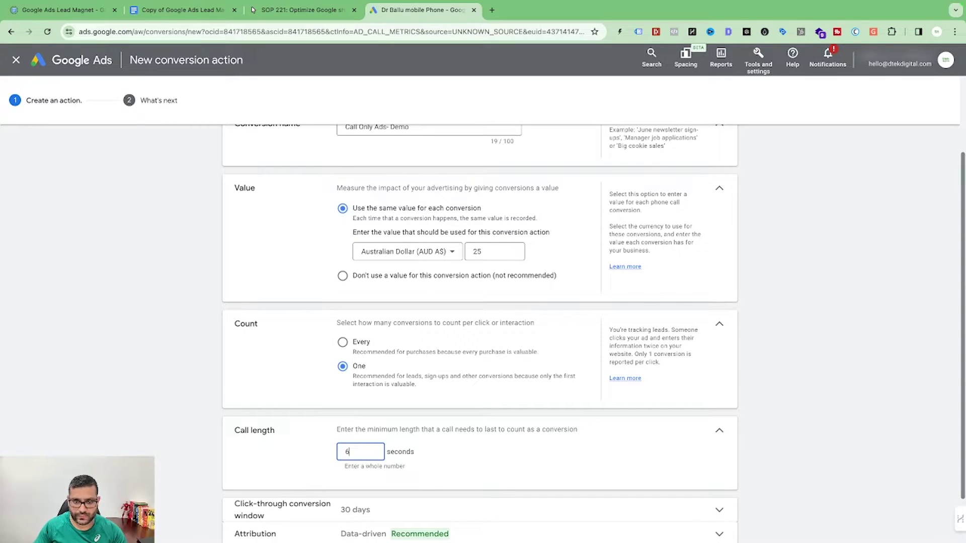
scroll(425, 424, "down", 2)
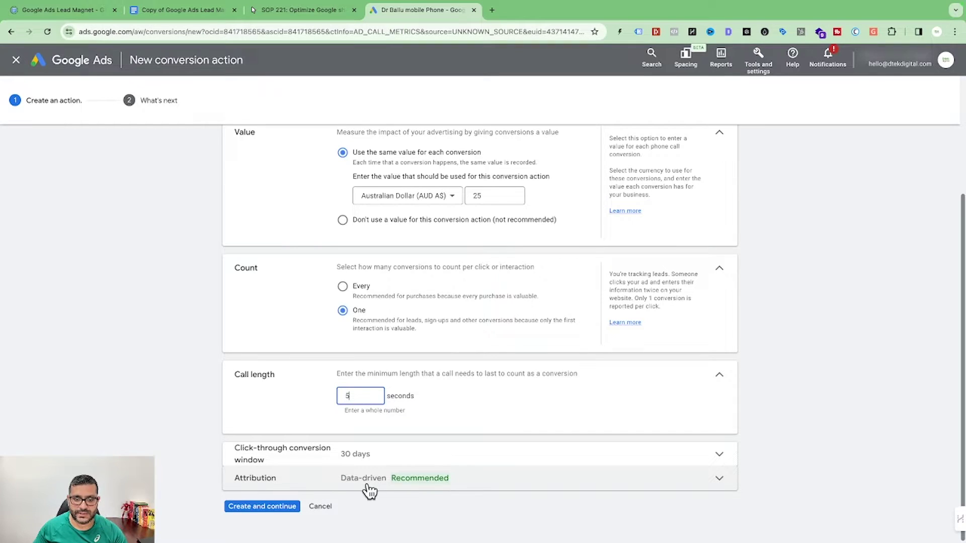
type("5")
left_click(269, 507)
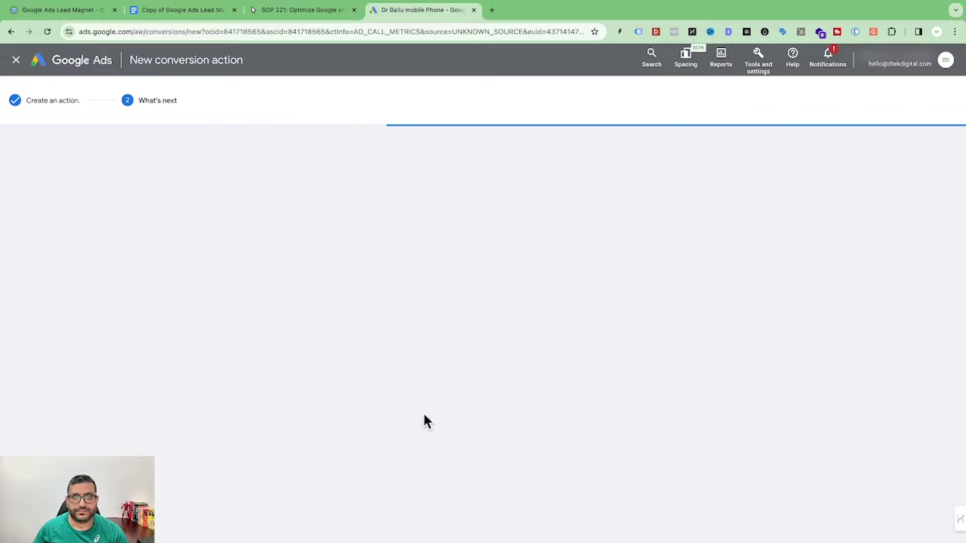
Step: Finish setup and open the ads of the General KW ad group in CALL ADS 25 OCT
left_click(236, 338)
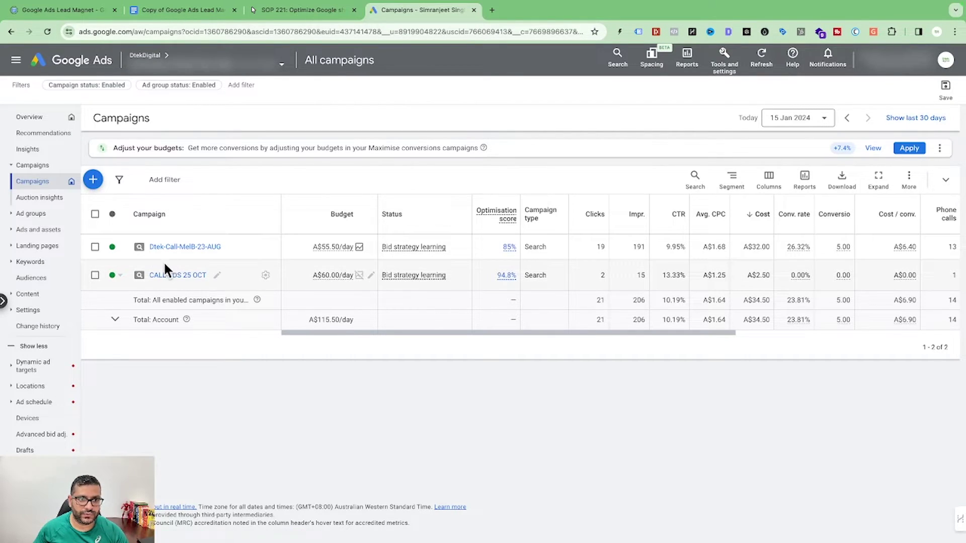
left_click(169, 275)
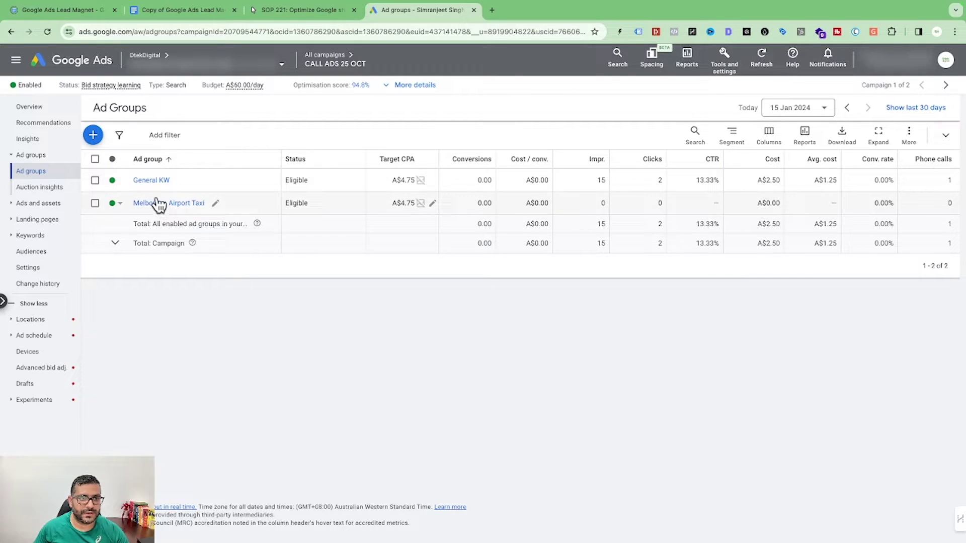
left_click(149, 180)
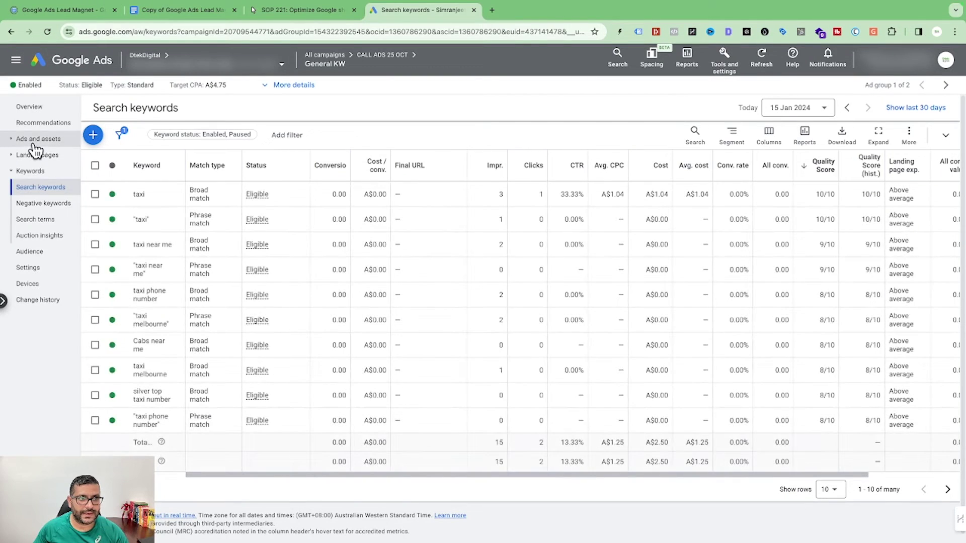
left_click(35, 143)
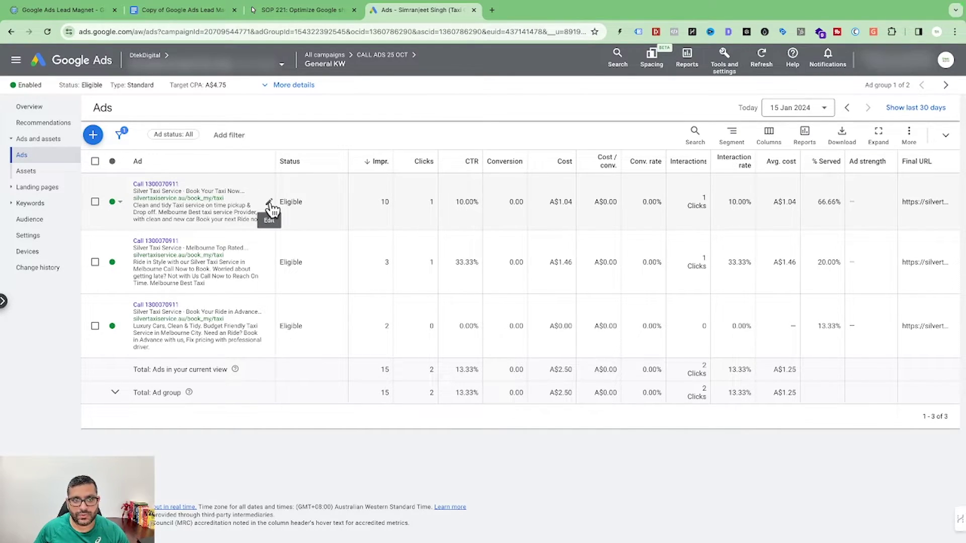
Step: Edit the first call ad and set its call conversion to 'Dtek- Call Only Ads'
left_click(269, 204)
scroll(222, 383, "down", 2)
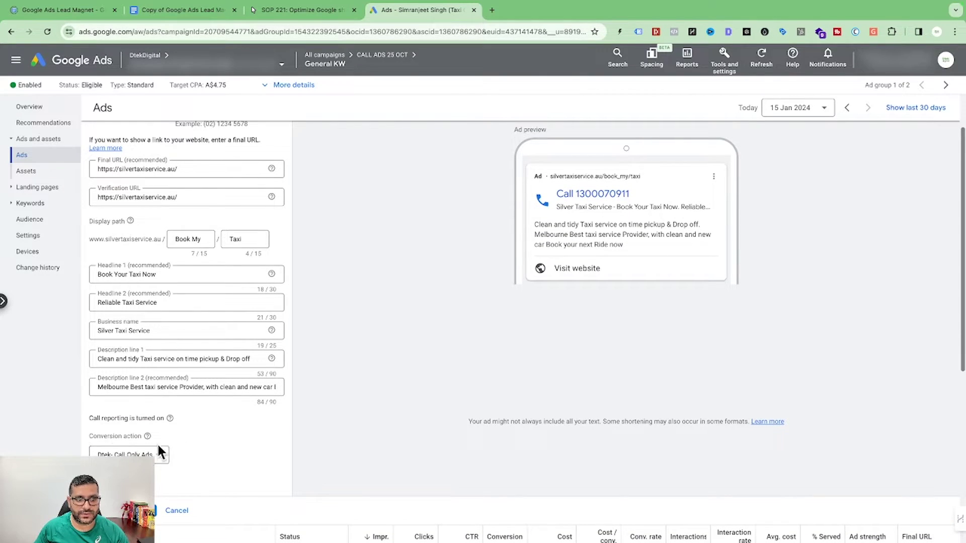
left_click(158, 456)
left_click(178, 467)
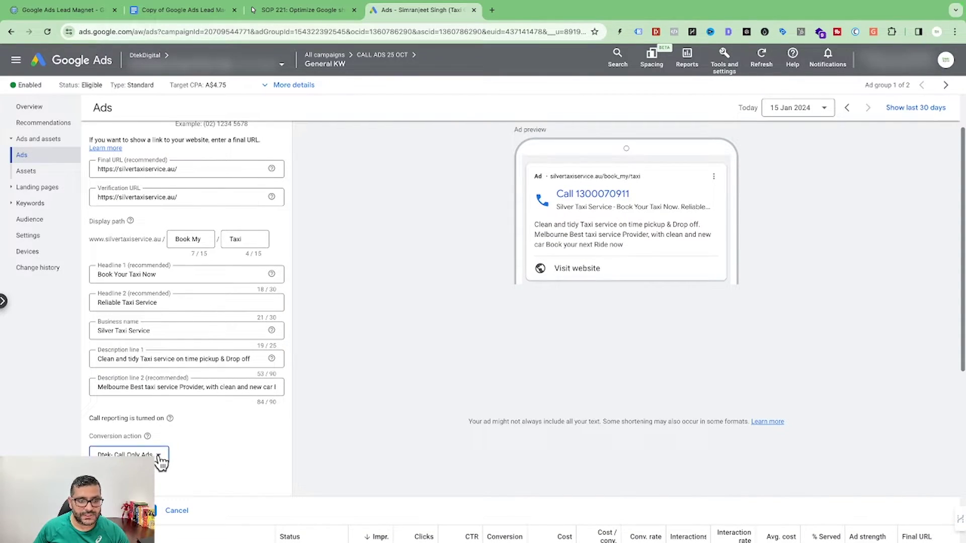
left_click(158, 461)
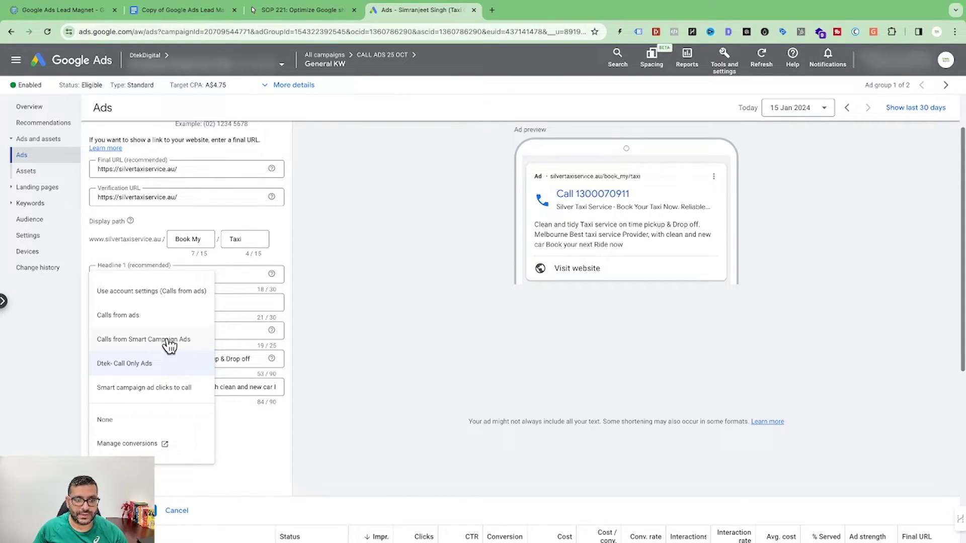
left_click(255, 425)
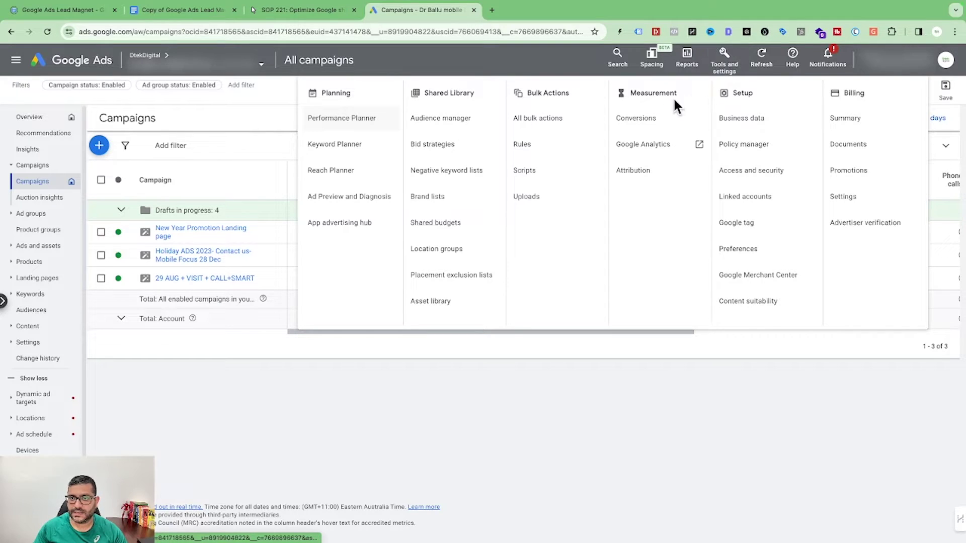
Step: Start a new phone-call conversion that tracks calls to the number on the website
left_click(651, 118)
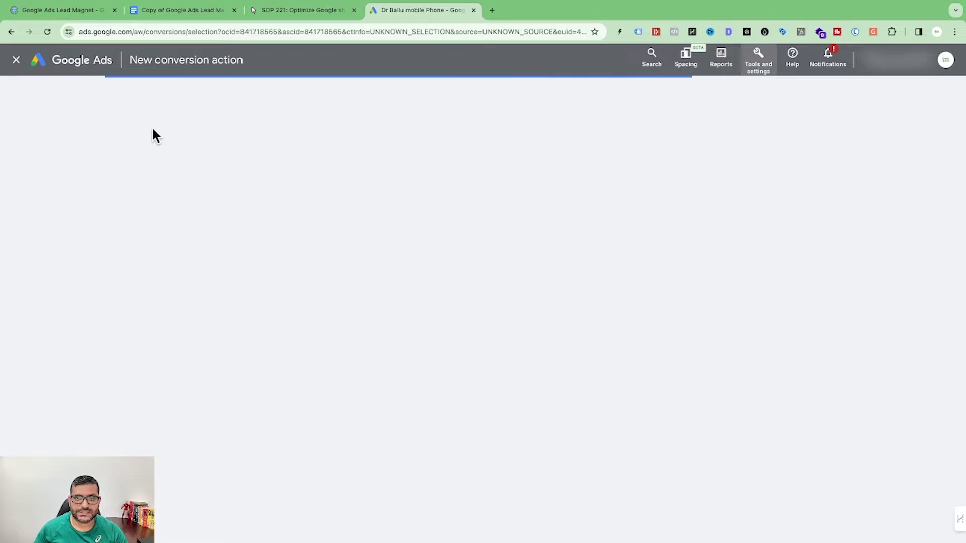
left_click(541, 222)
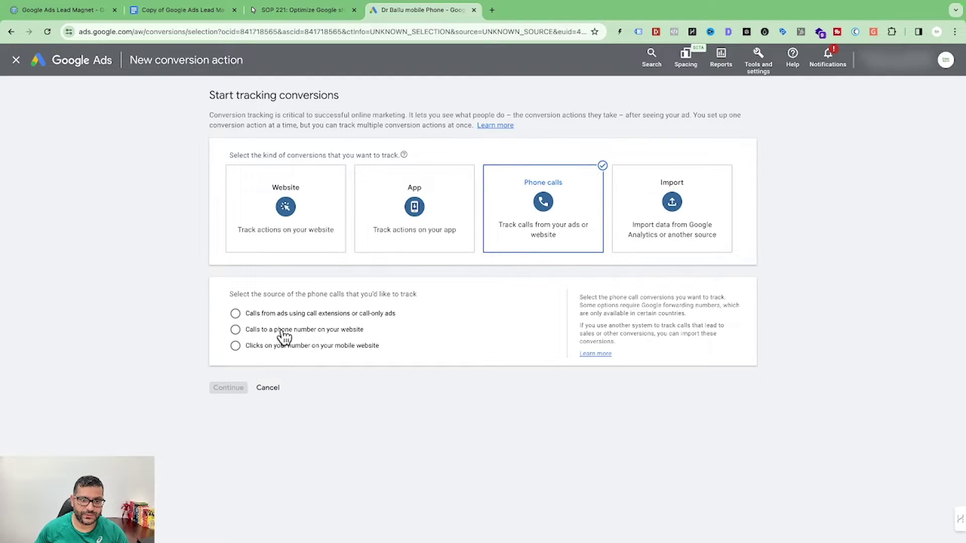
left_click(235, 329)
left_click(235, 383)
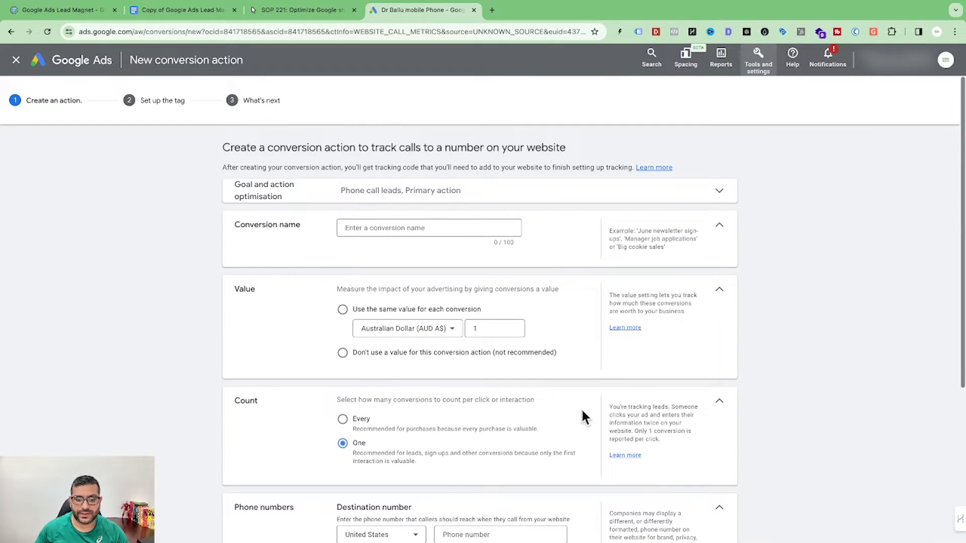
Step: Name it 'Call Tracking from Website-Demo' and value every conversion at AUD 25
scroll(579, 415, "down", 3)
scroll(648, 395, "down", 1)
scroll(646, 390, "up", 4)
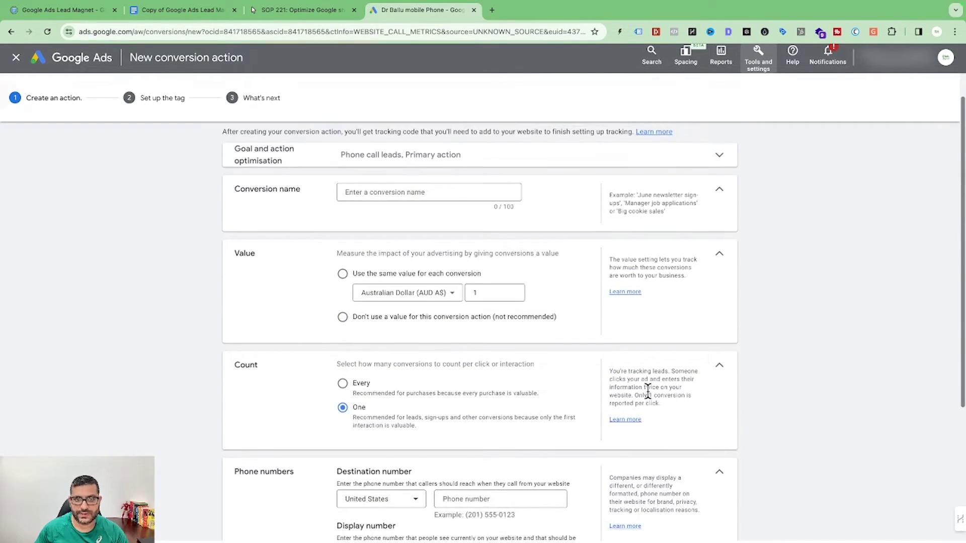
left_click(392, 196)
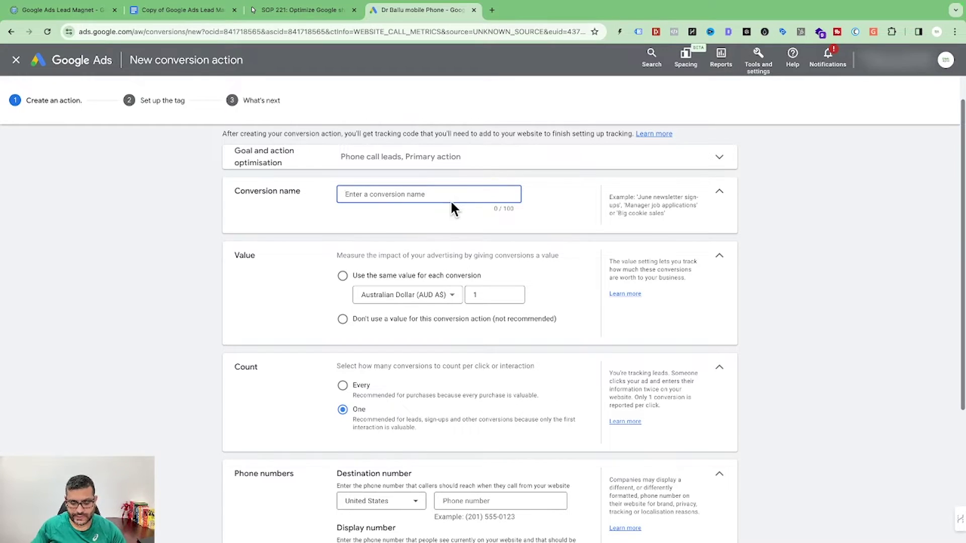
type("Call ")
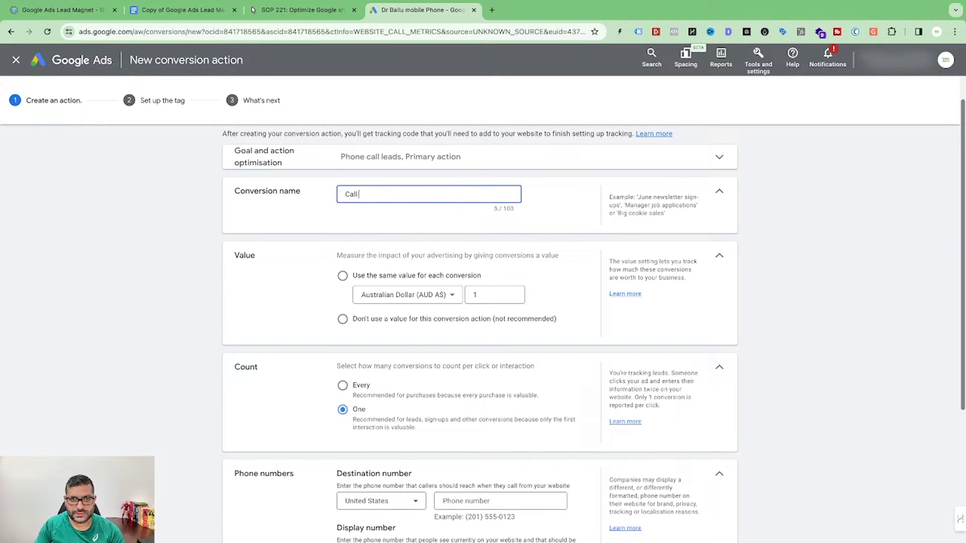
type("Tracking from Website")
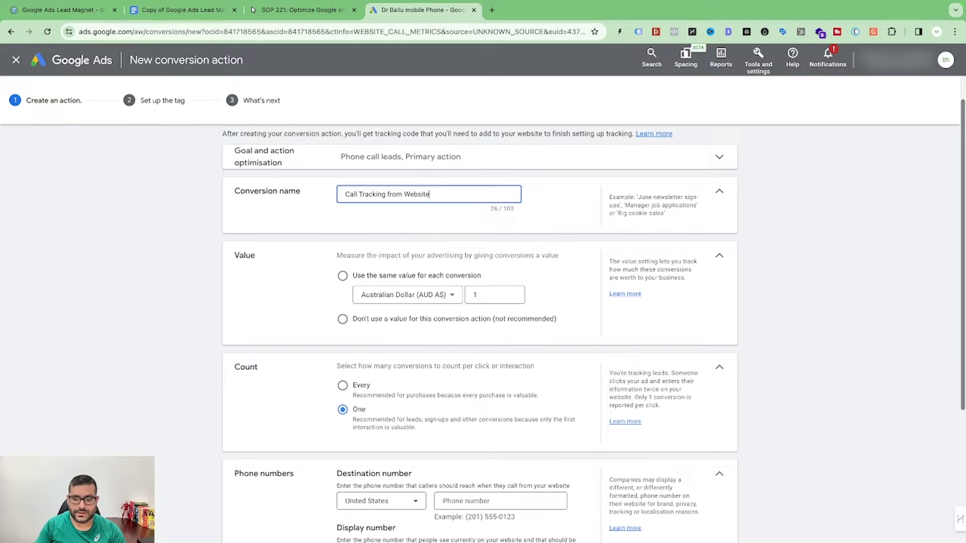
type("-Demo")
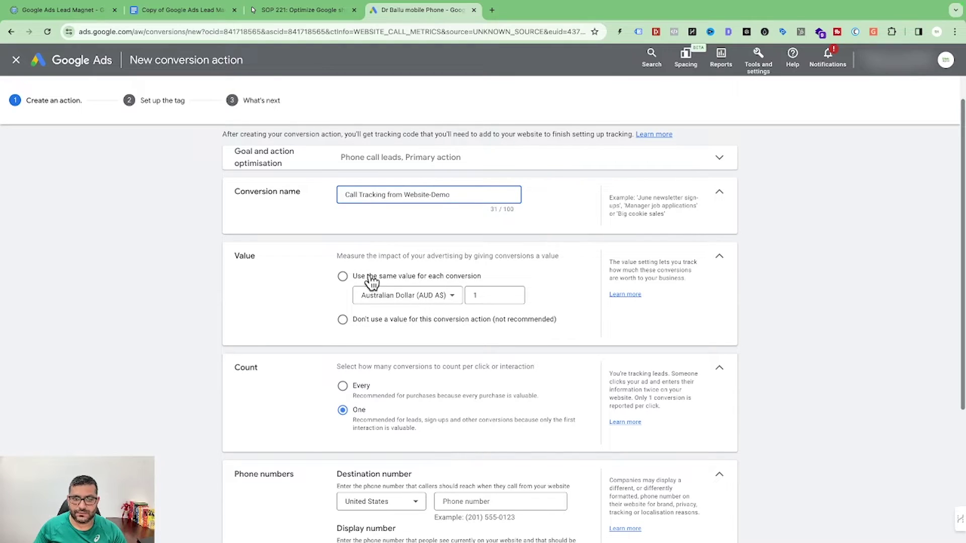
left_click(342, 275)
left_click(483, 318)
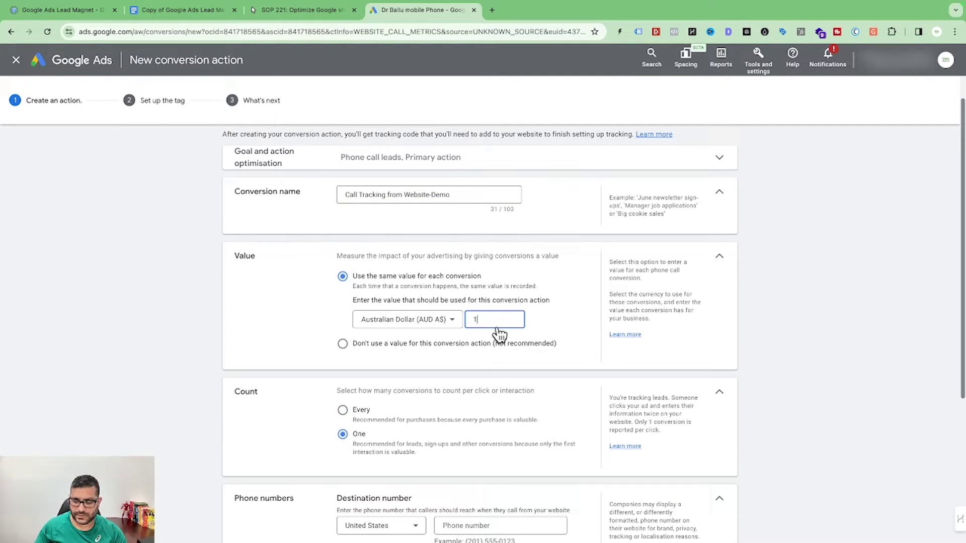
type("25")
scroll(495, 321, "up", 1)
scroll(495, 325, "down", 3)
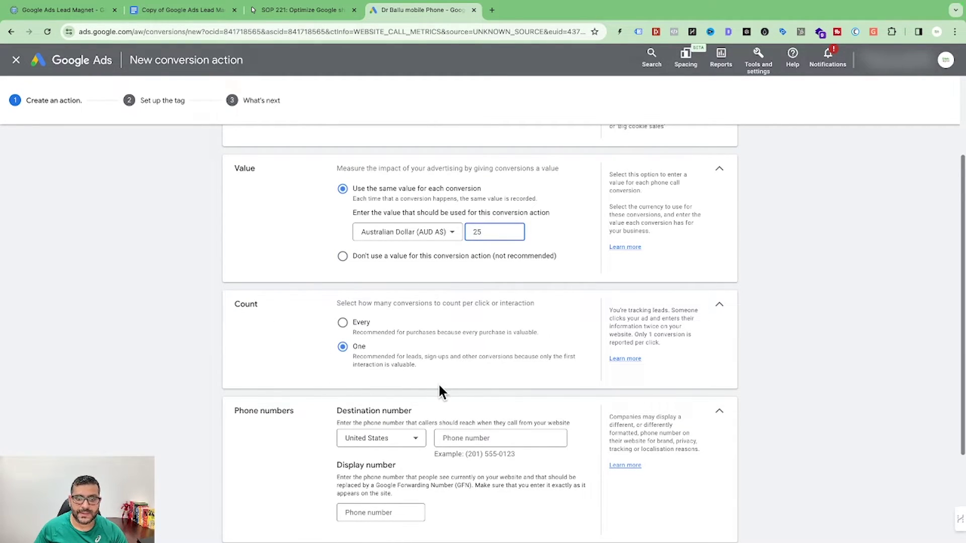
Step: Set the country to Australia and enter the business phone number
left_click(419, 441)
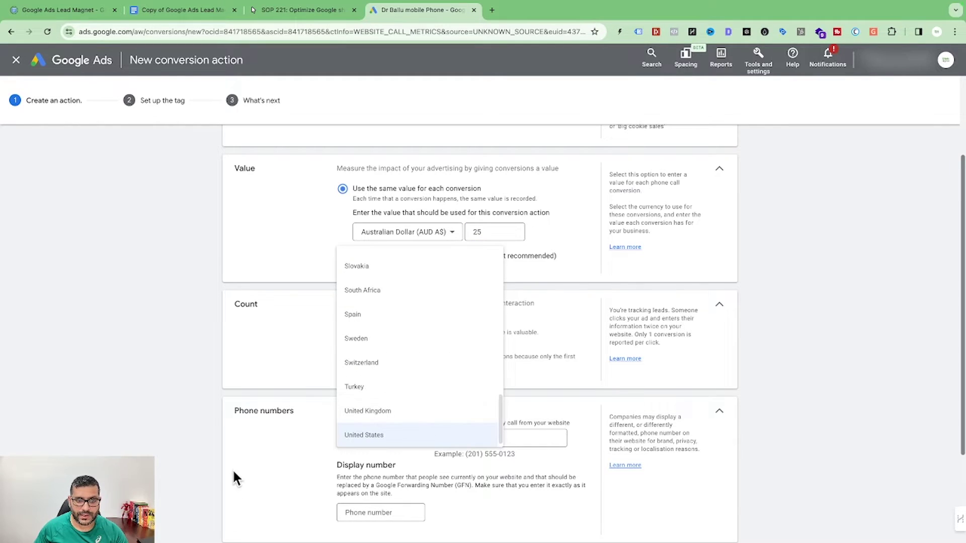
left_click(234, 469)
left_click(426, 443)
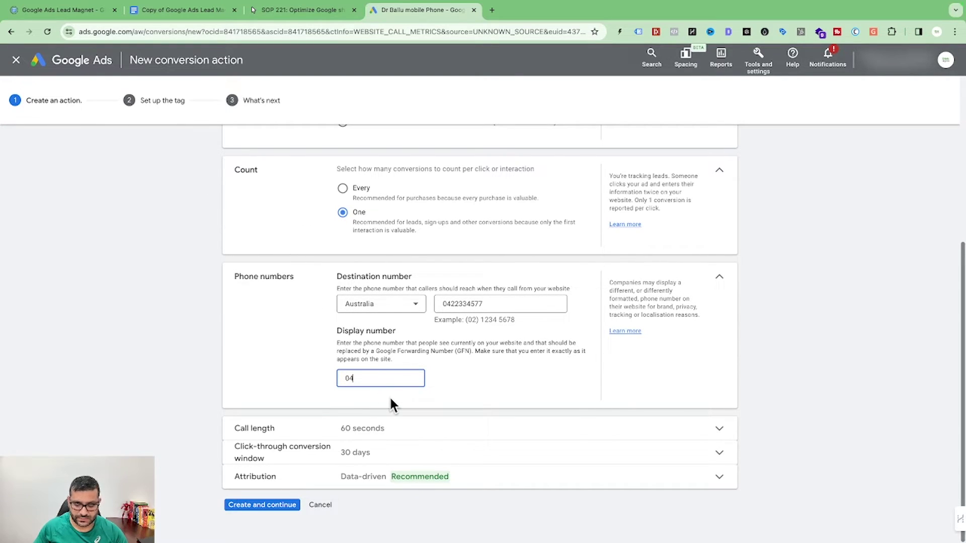
type("22334577")
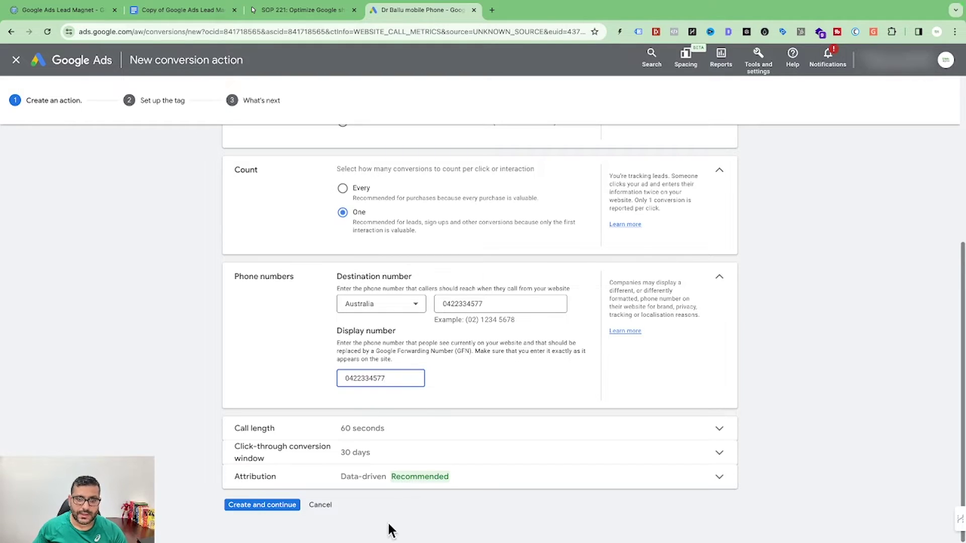
Step: Change the minimum call length from 60 to 5 seconds
left_click(413, 436)
left_click_drag(364, 450, 240, 408)
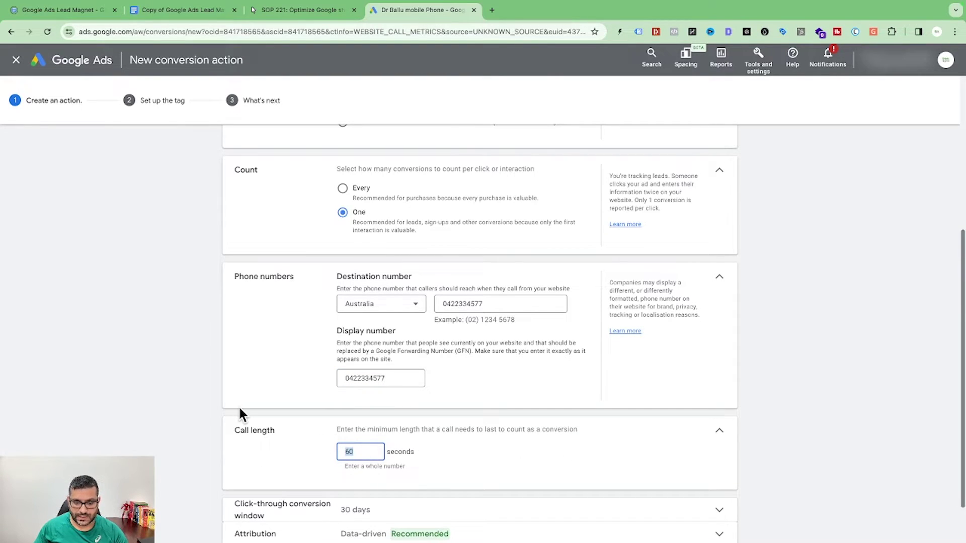
type("5")
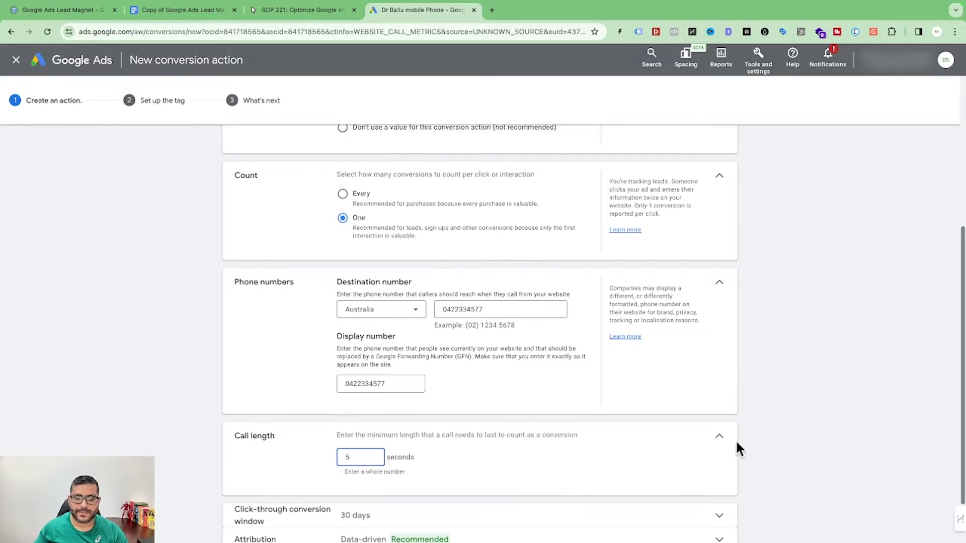
scroll(762, 421, "down", 1)
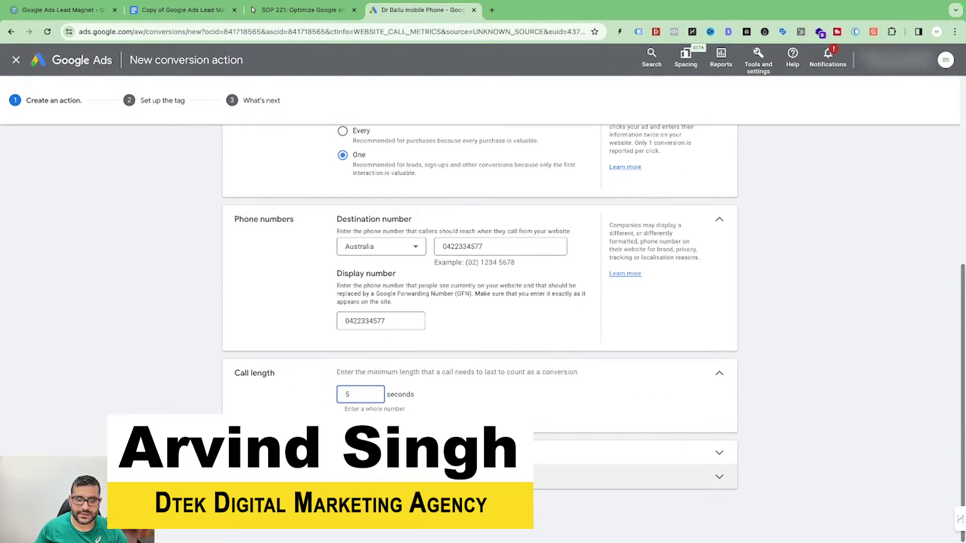
left_click(260, 507)
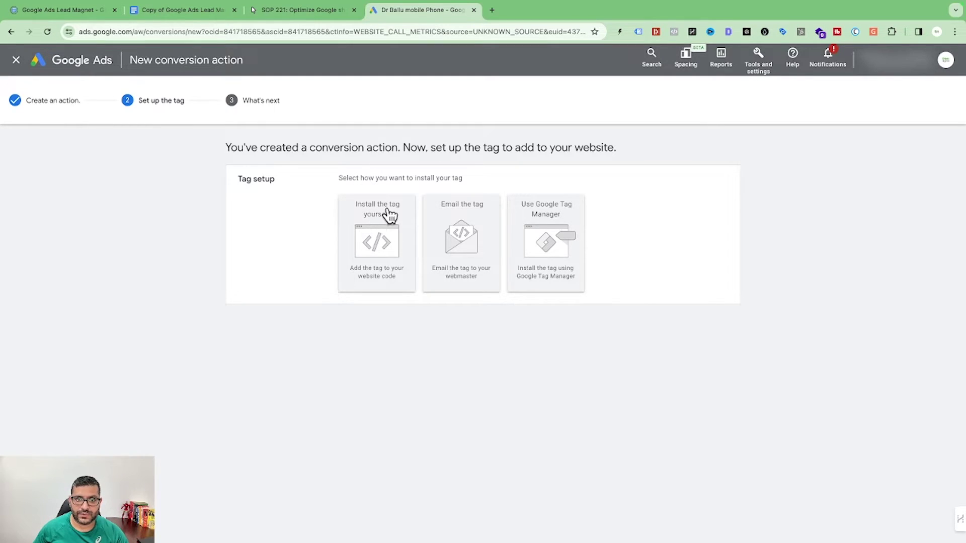
Step: Review the tag code offered for installing the tag yourself
left_click(376, 265)
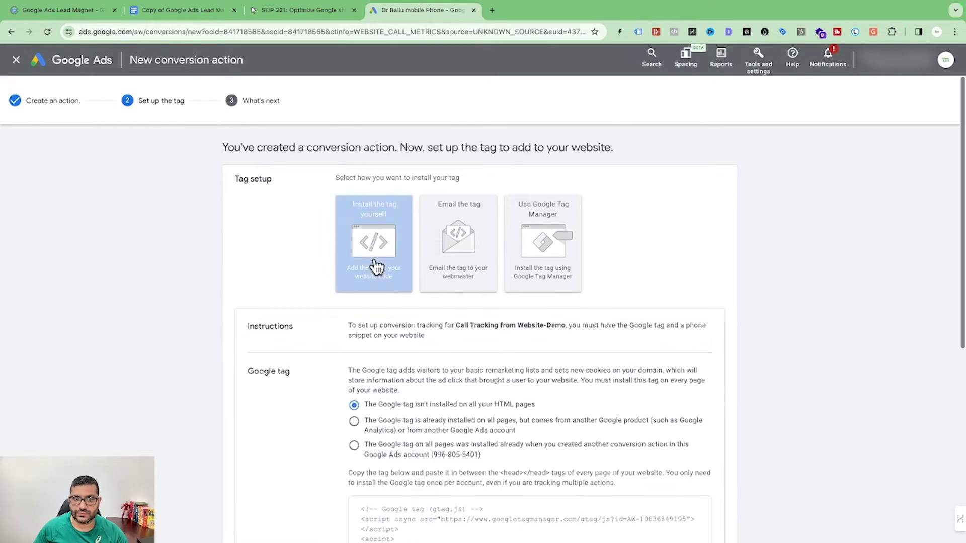
scroll(520, 422, "down", 3)
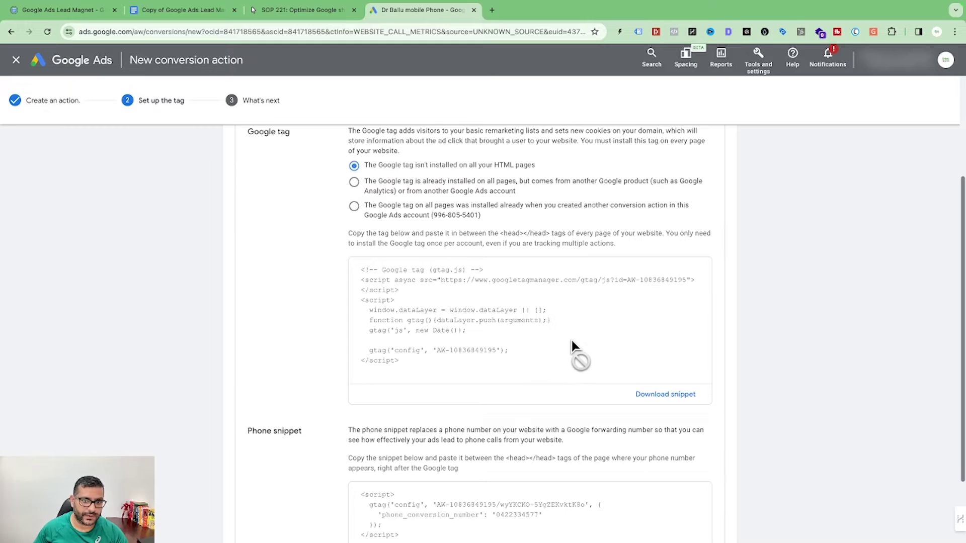
scroll(481, 352, "down", 2)
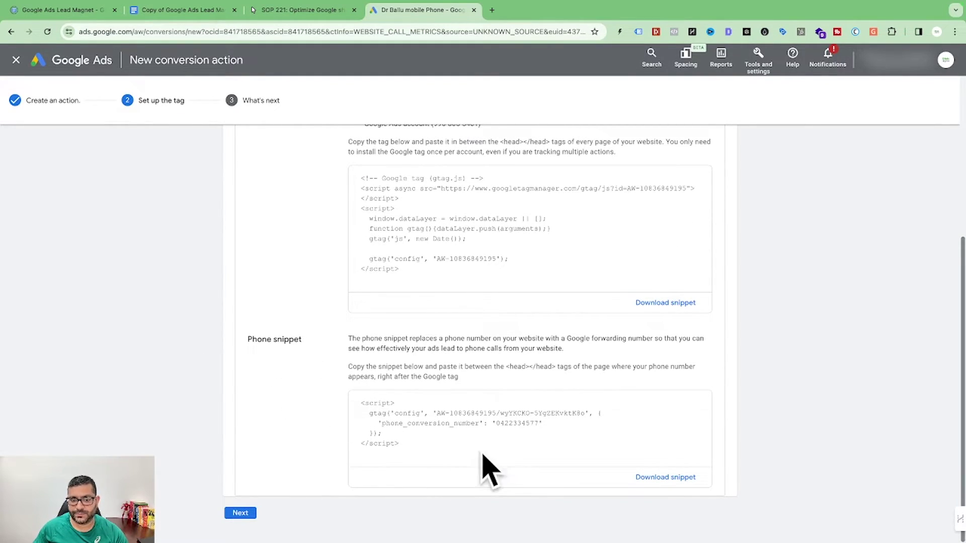
scroll(577, 400, "up", 5)
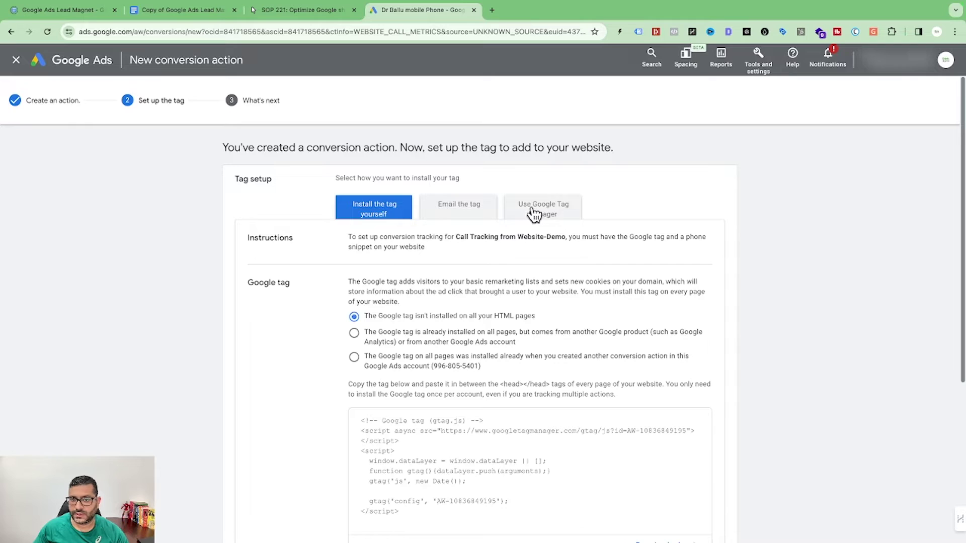
Step: Switch to emailing the tag and begin entering the webmaster's e-mail address
left_click(465, 213)
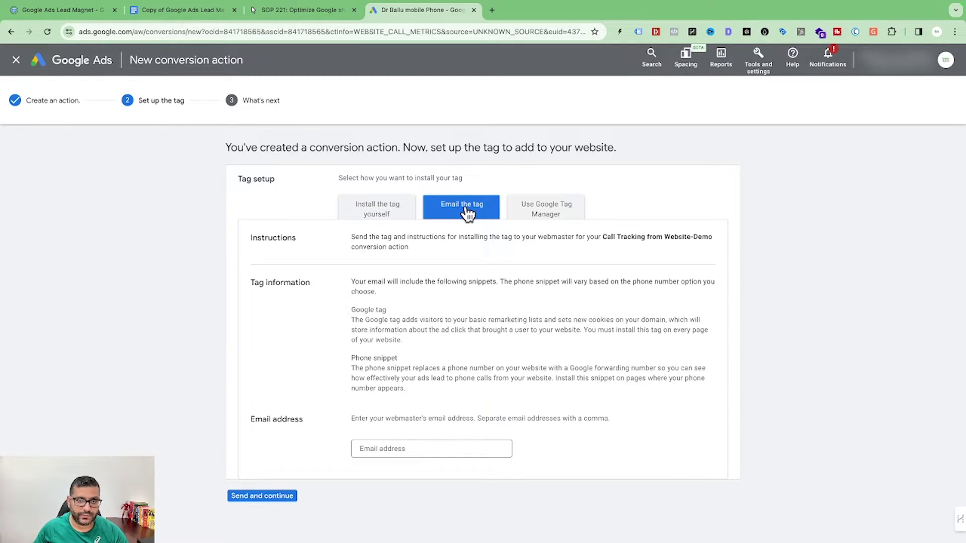
left_click(387, 448)
left_click(475, 381)
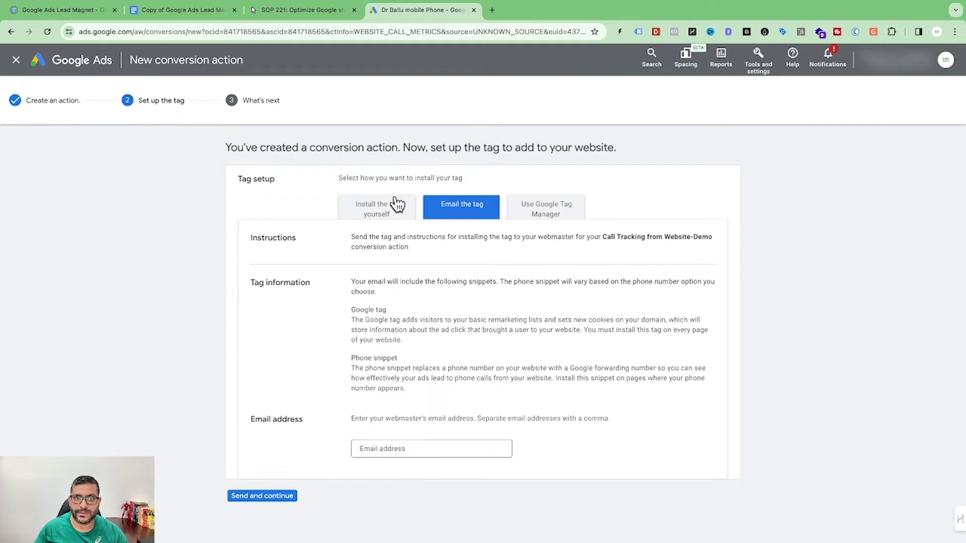
Step: Choose the Tag Manager install route and create a tag named 'Call tracking from website - Google ads'
left_click(558, 217)
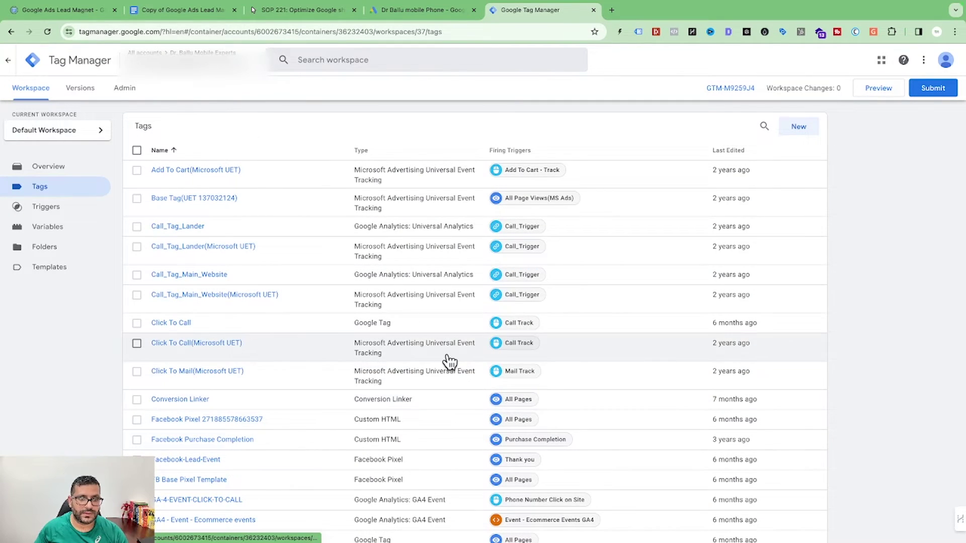
left_click(800, 126)
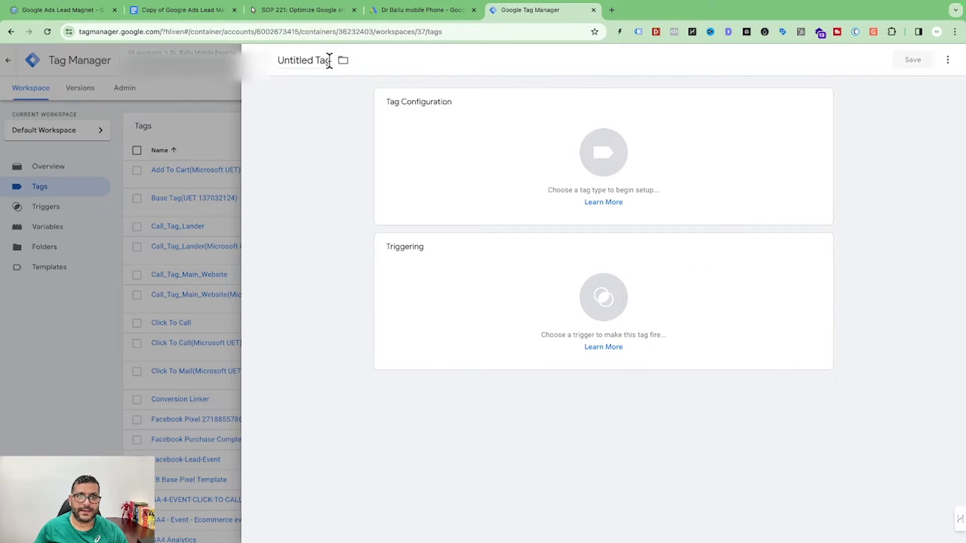
left_click(340, 62)
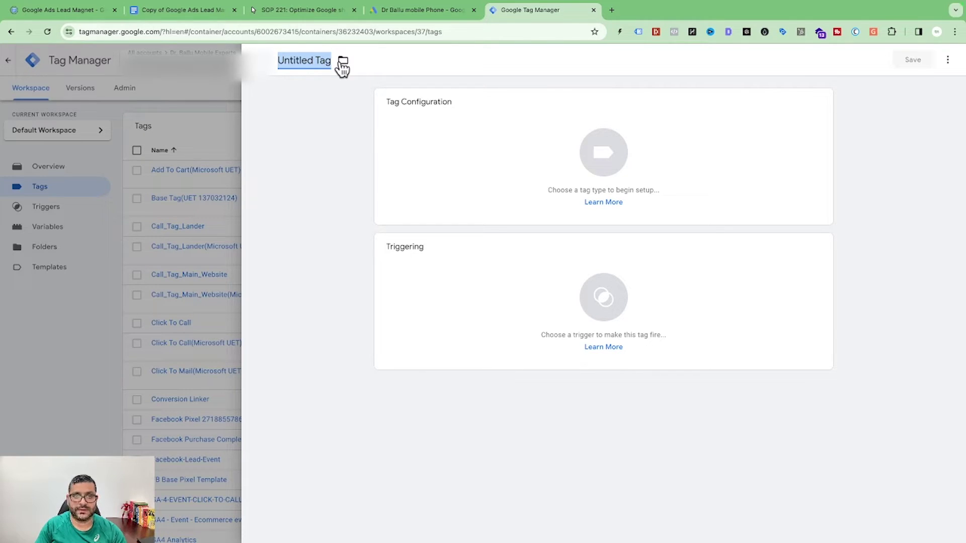
type("Call tracking from website - Google a")
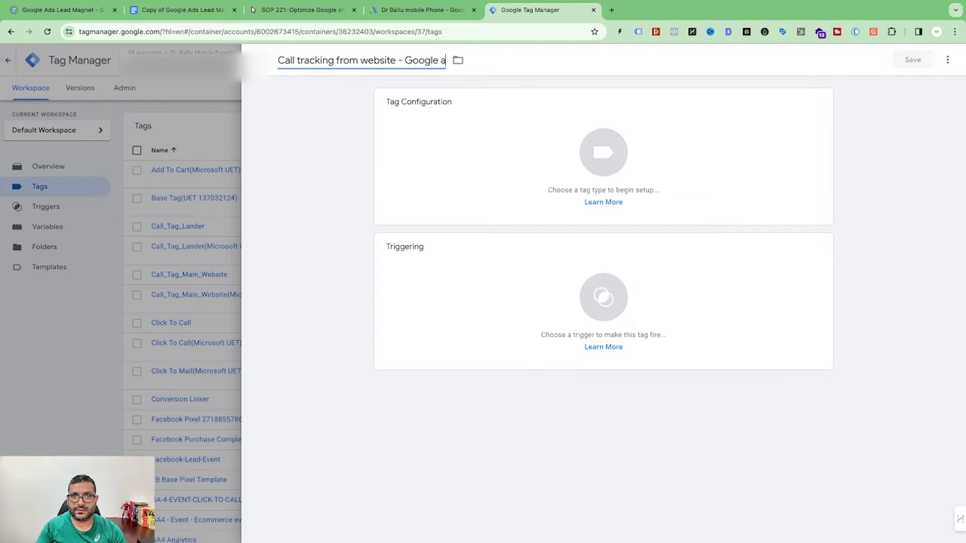
type("ds")
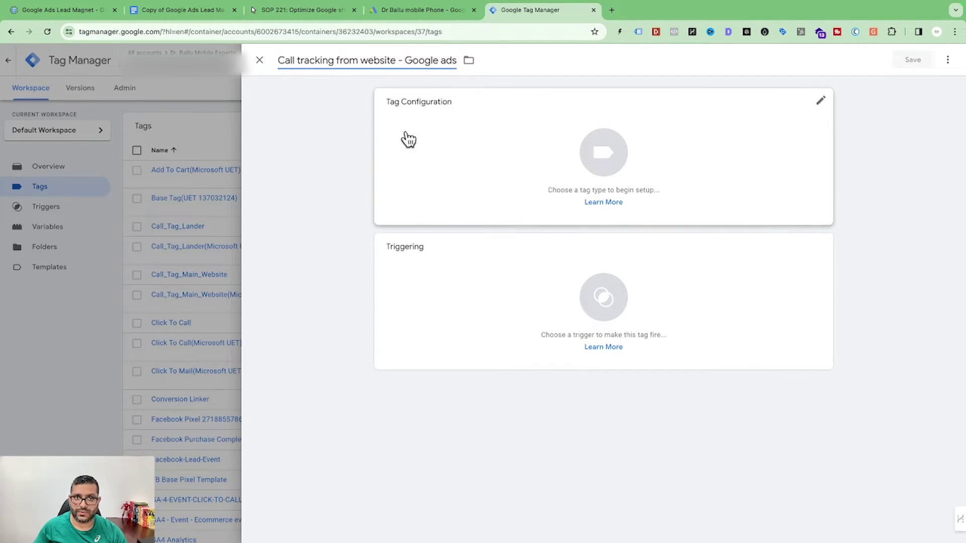
Step: Search 'google ads ca' and set the tag type to Google Ads Calls from Website Conversion
left_click(469, 170)
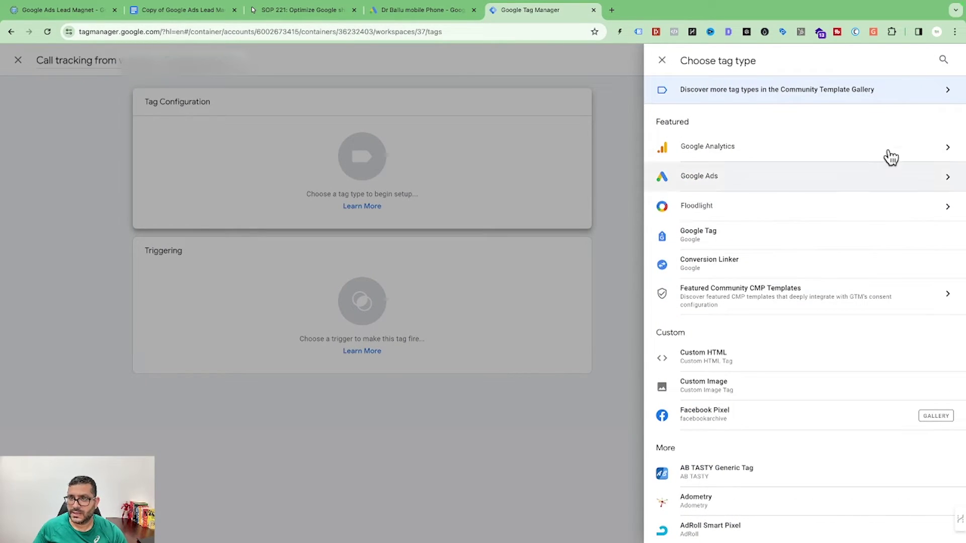
left_click(944, 60)
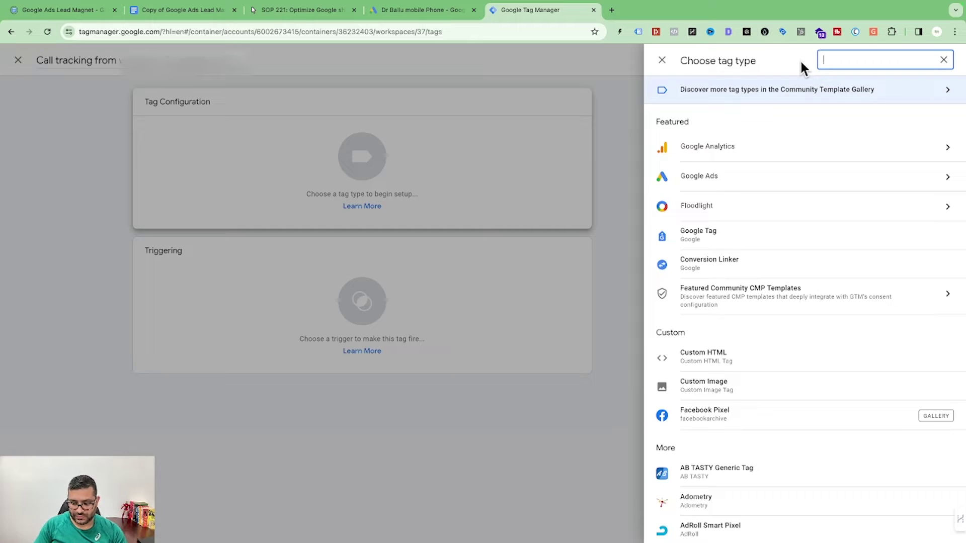
type("google ads c")
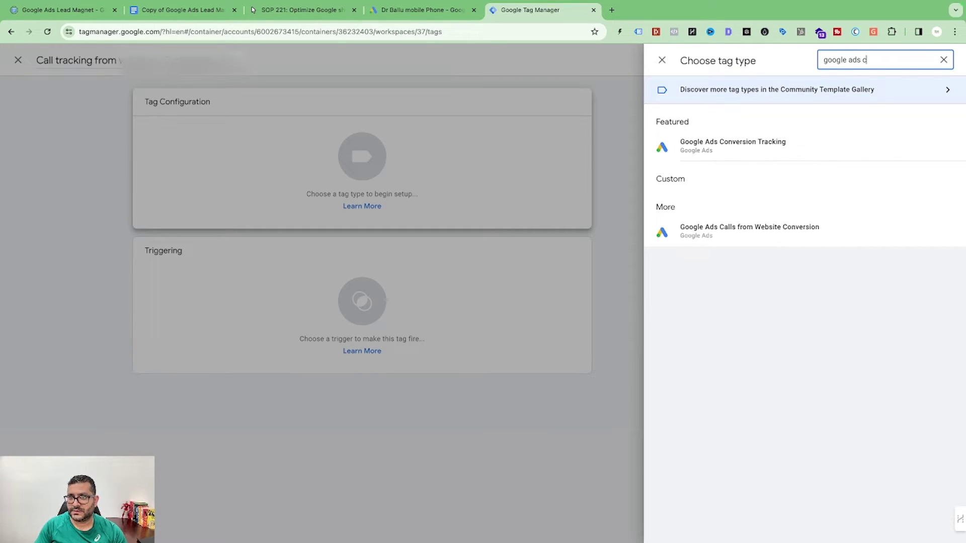
type("a")
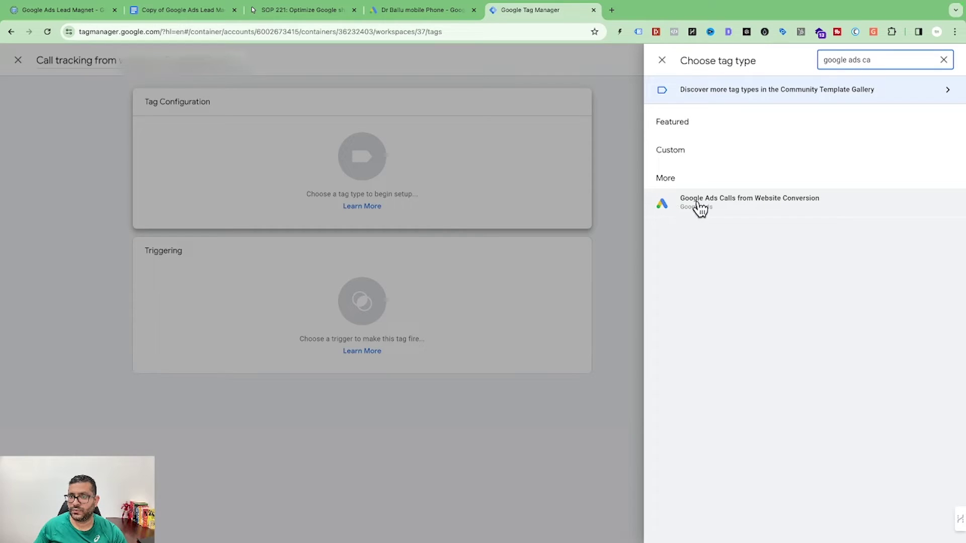
left_click(757, 201)
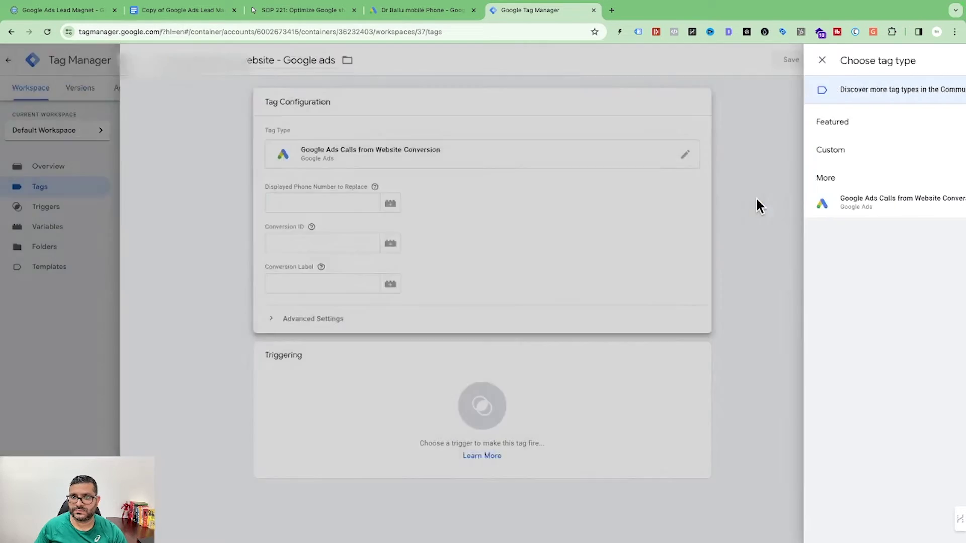
left_click(457, 201)
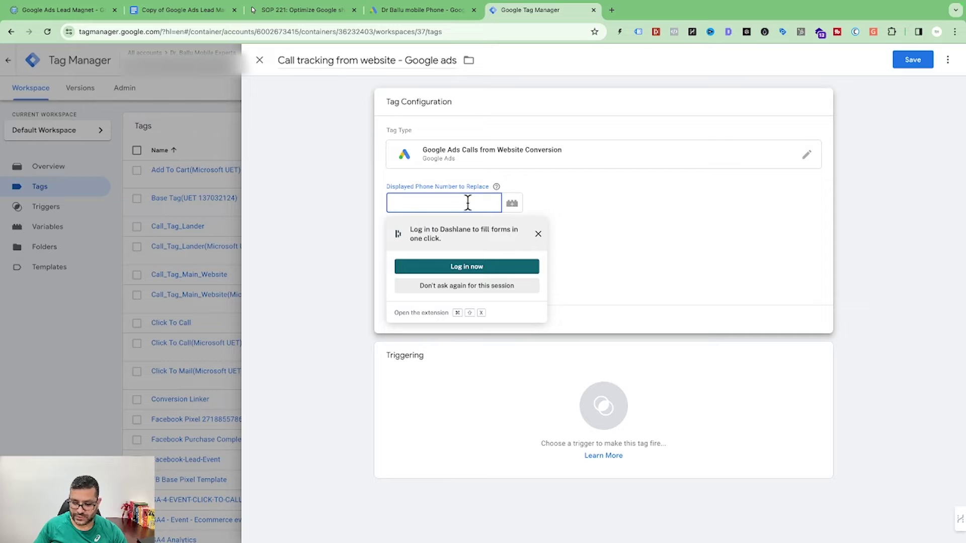
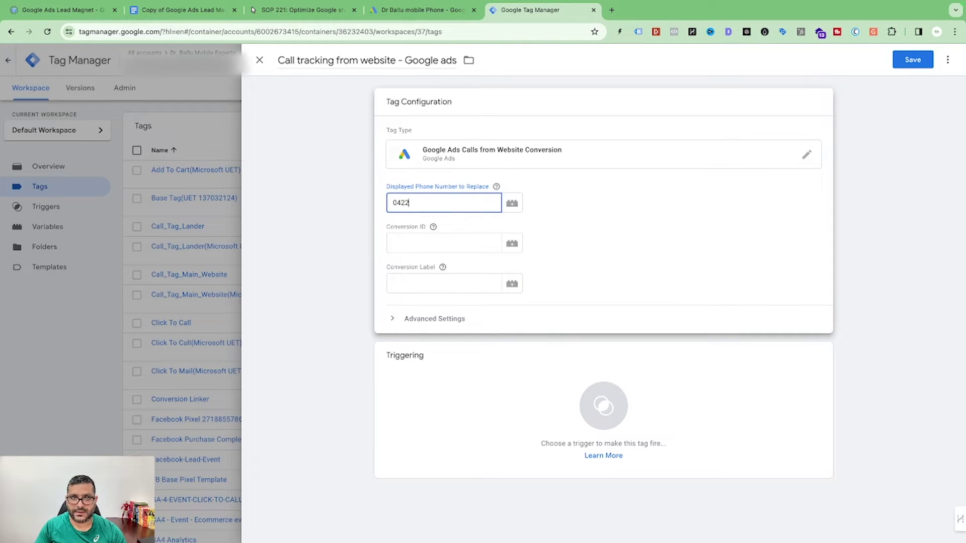
Step: Enter the business phone number and paste in the conversion ID copied from Google Ads
left_click(446, 243)
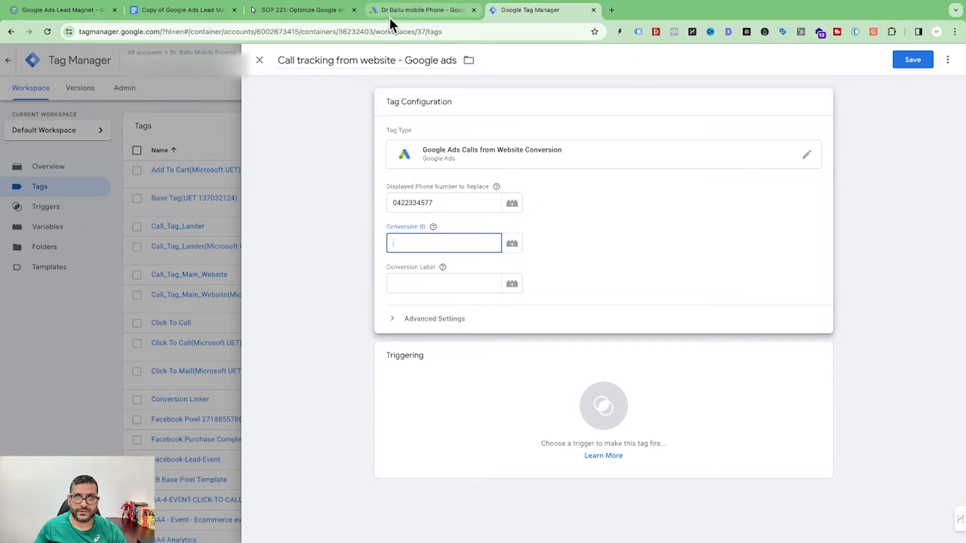
left_click(418, 11)
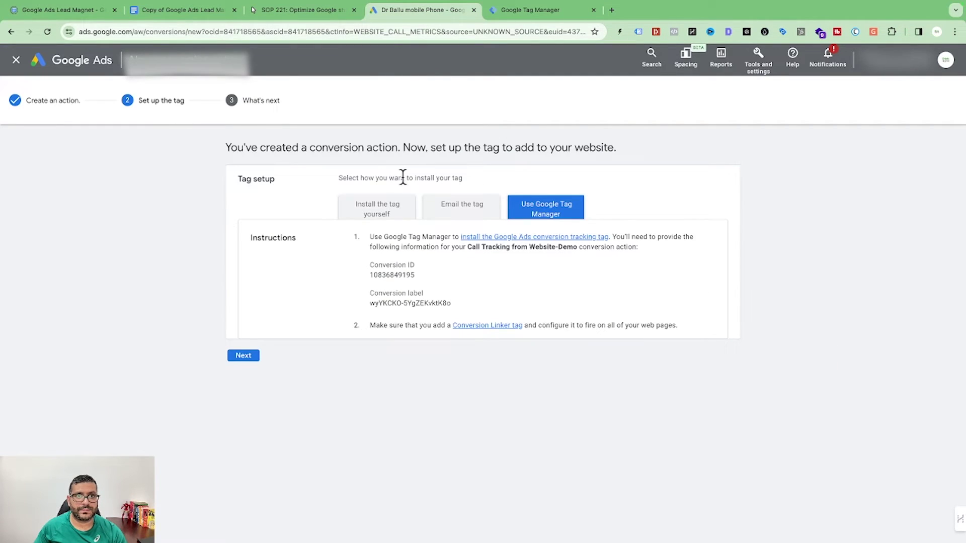
double_click(373, 275)
key("ctrl+c")
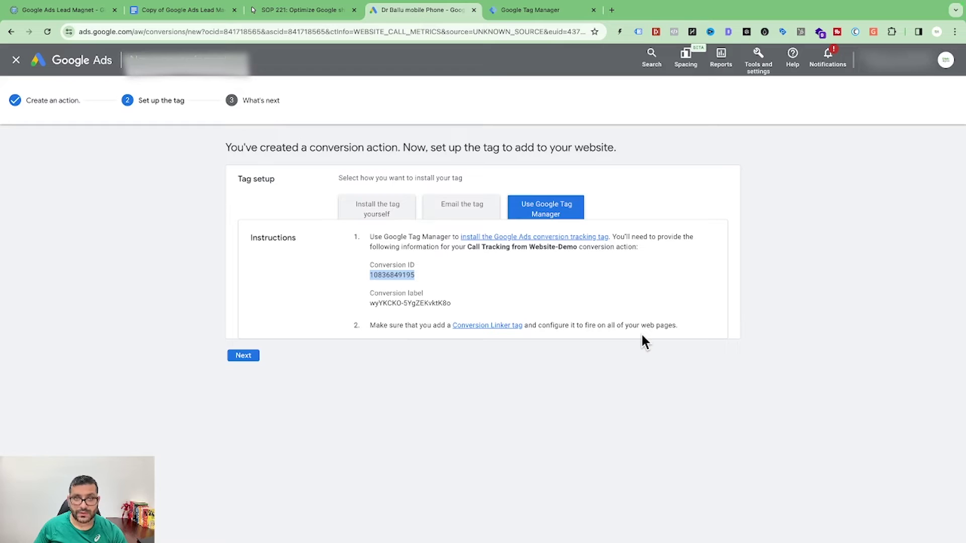
left_click(505, 10)
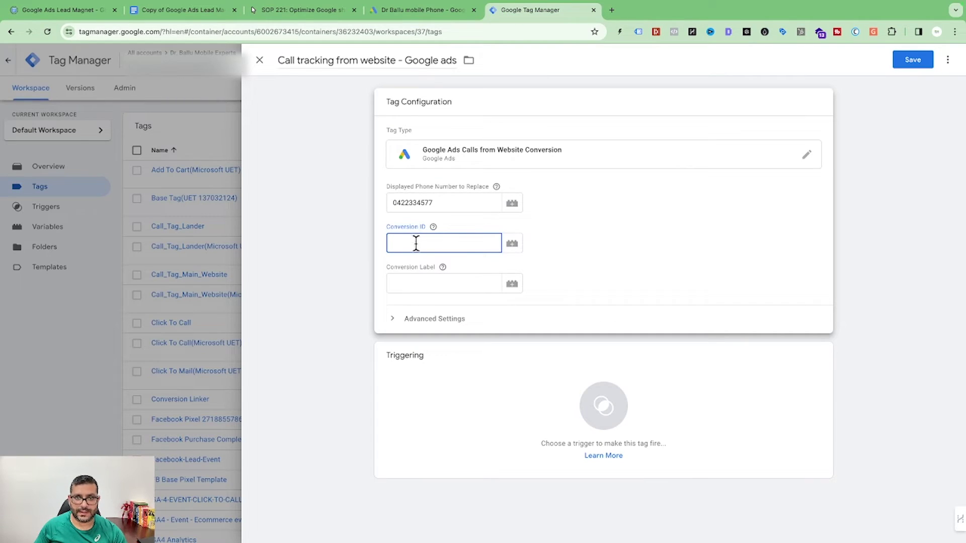
key("ctrl+v")
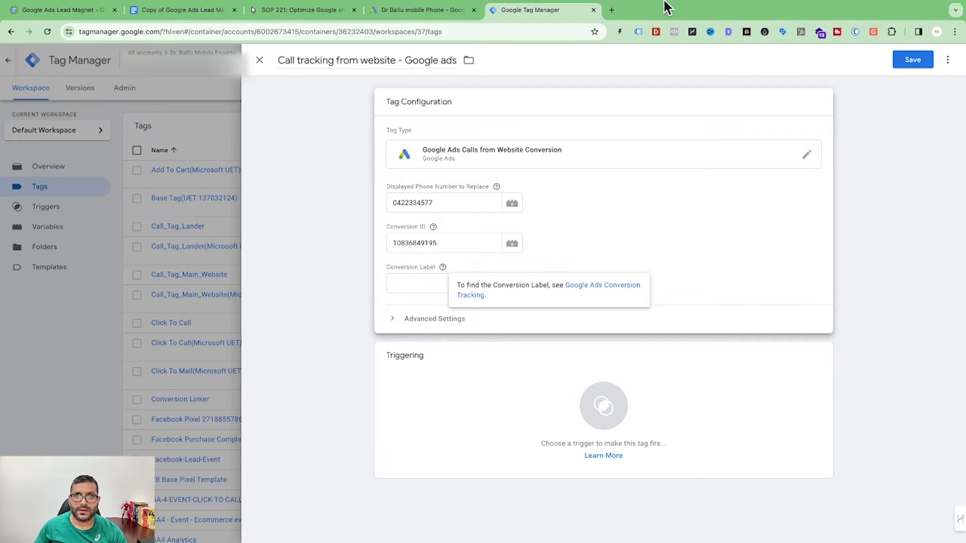
Step: Copy the conversion label from Google Ads and paste it into the tag
left_click(435, 12)
left_click_drag(452, 303, 372, 302)
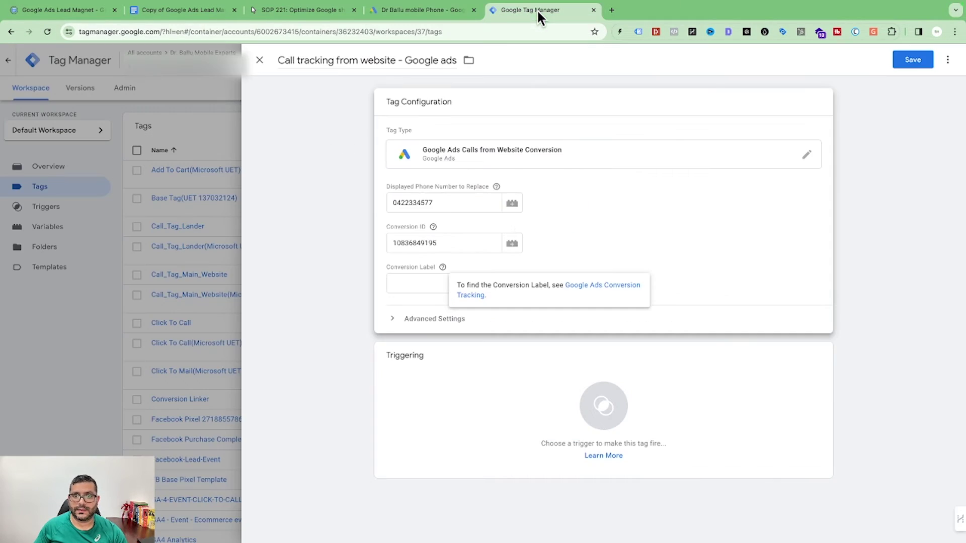
left_click(536, 9)
left_click(414, 281)
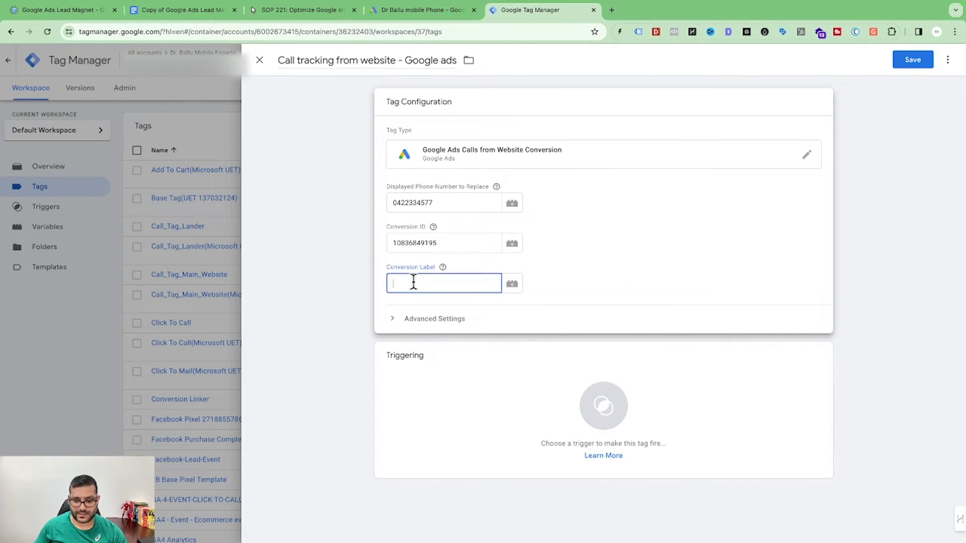
type("wyYKCKO-5YgZEKvktK8o")
Step: Fire the tag on All Pages and save it
left_click(508, 363)
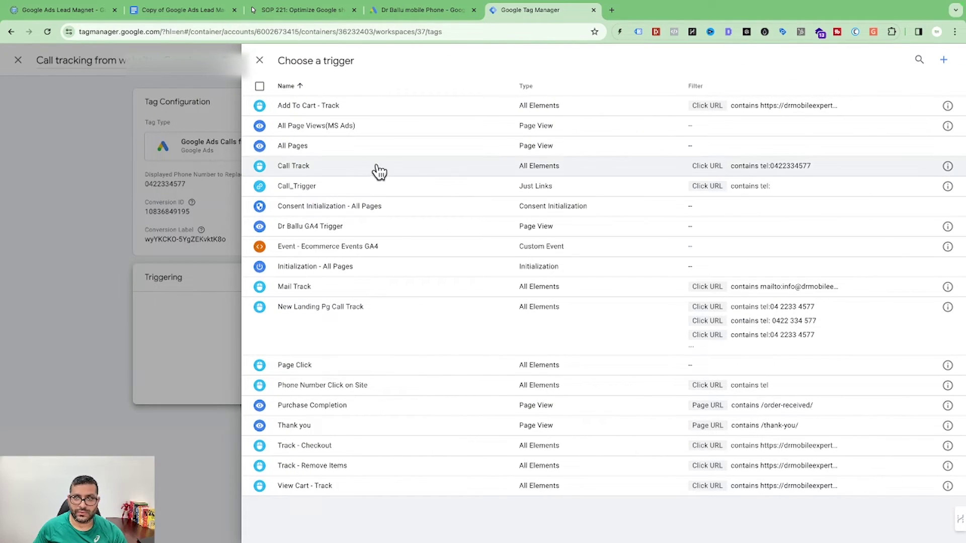
left_click(317, 150)
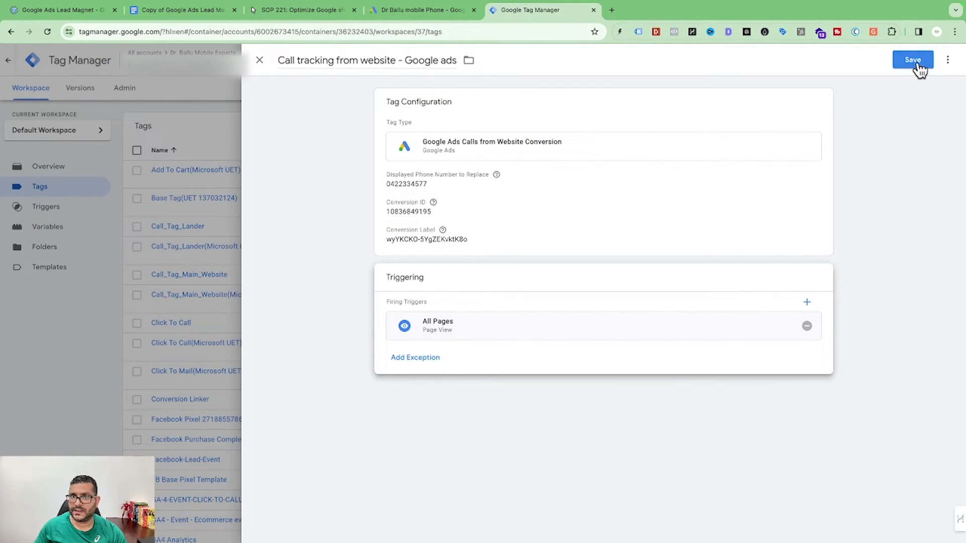
left_click(913, 61)
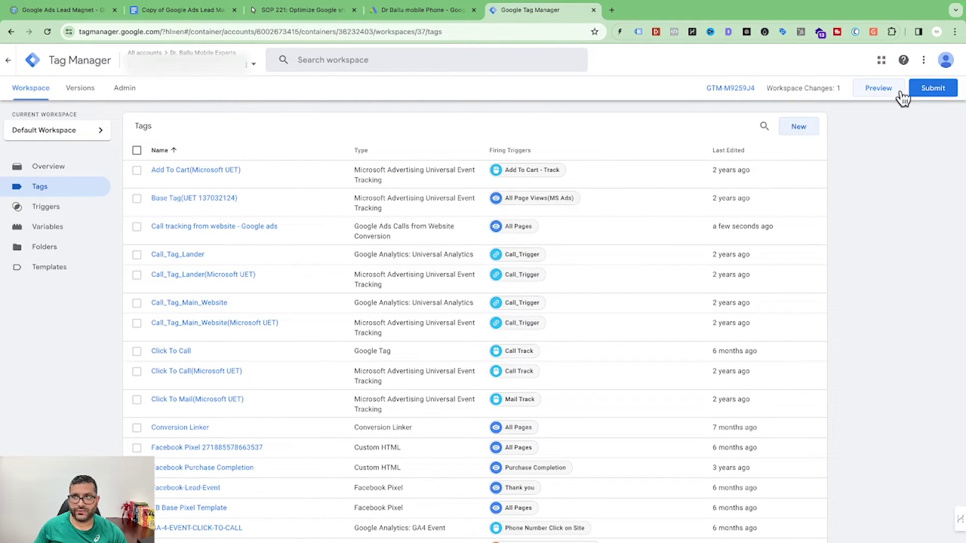
Step: Publish the workspace as version 36, described as adding website call tracking
left_click(932, 91)
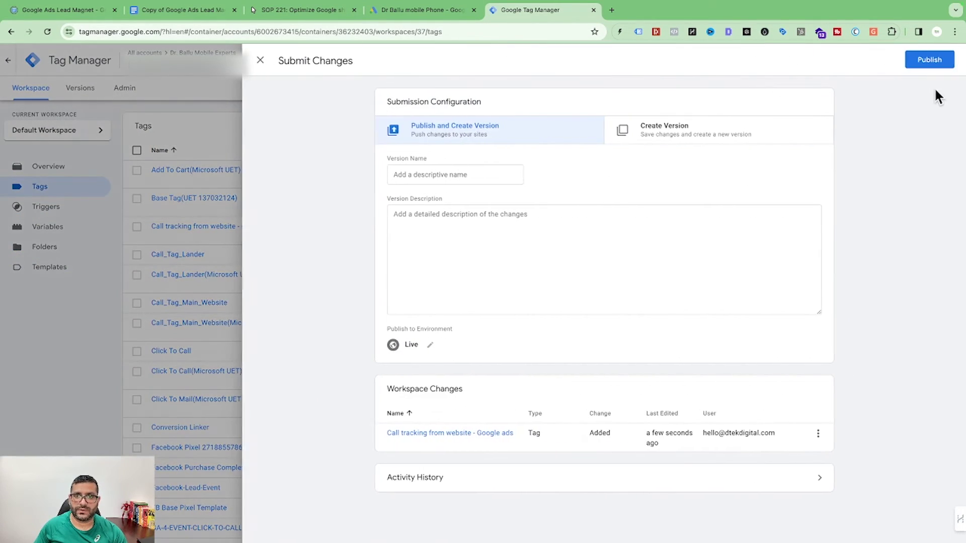
left_click(410, 224)
type("Added the call tra")
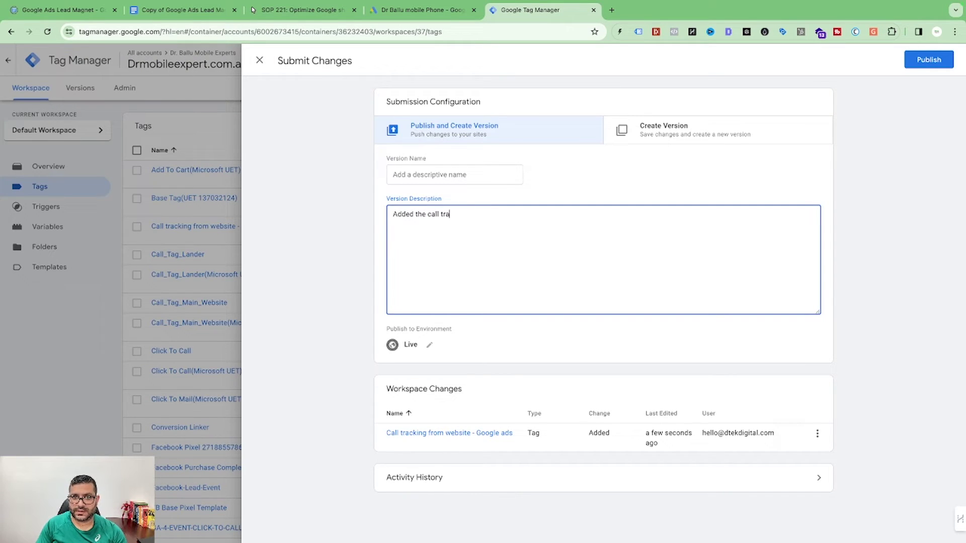
type("cking from the website with google ads")
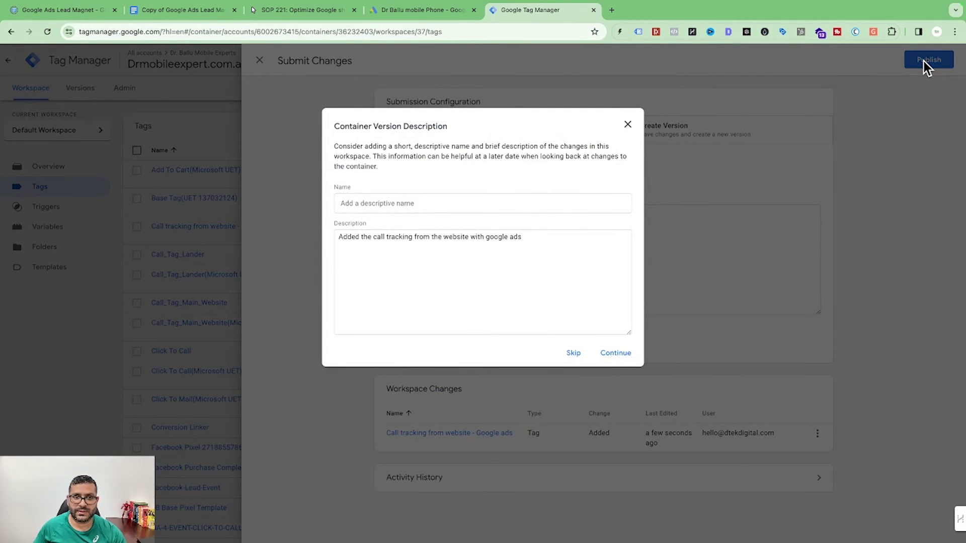
left_click(616, 354)
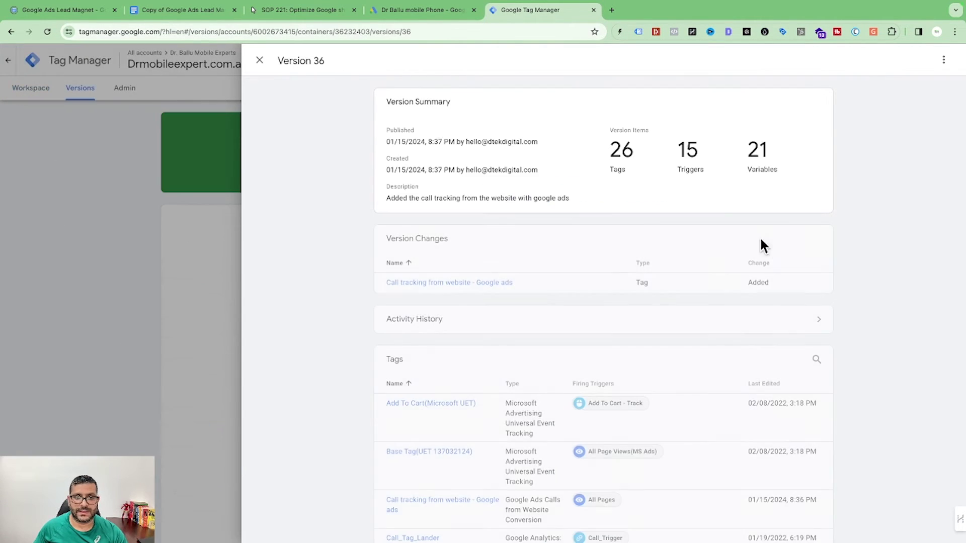
left_click(259, 61)
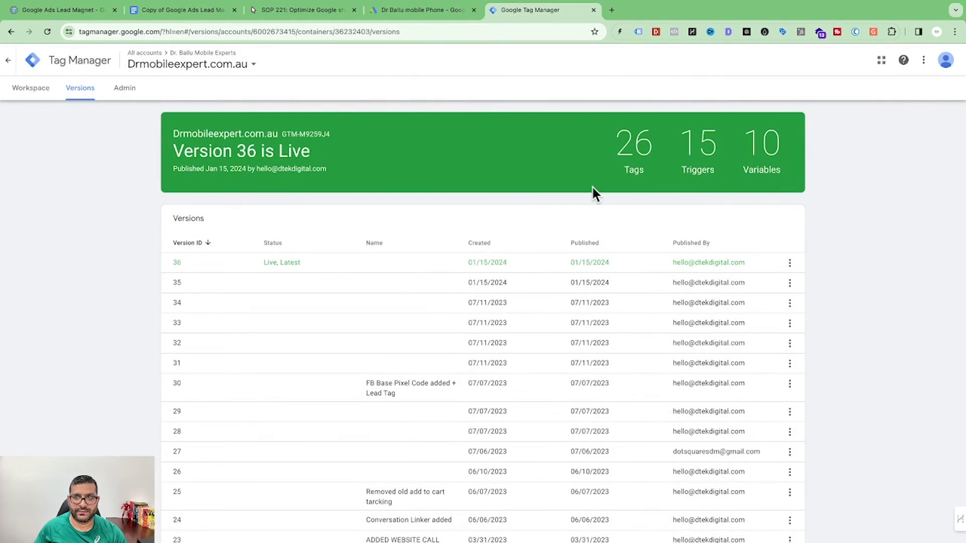
Step: Complete the final Google Ads setup steps and view the conversion under Phone call leads
left_click(410, 11)
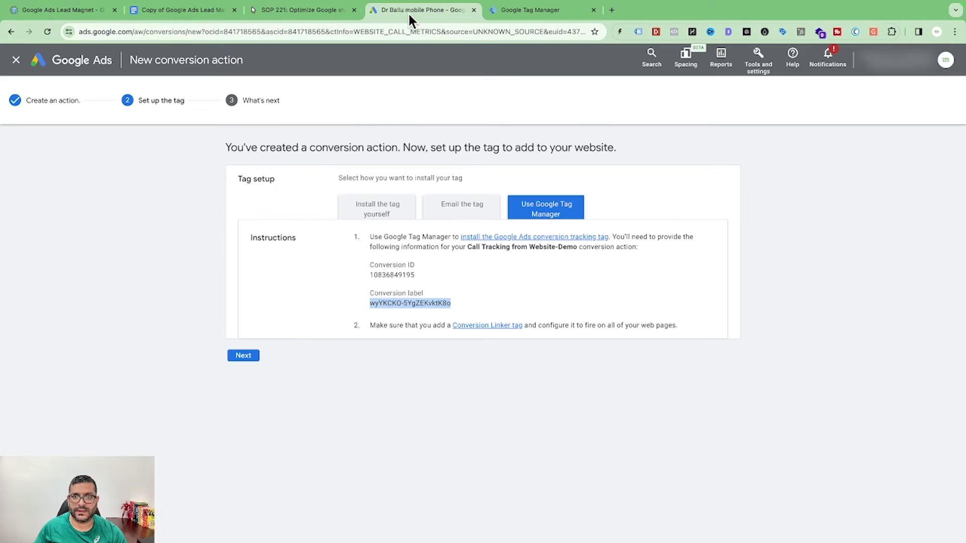
left_click(243, 355)
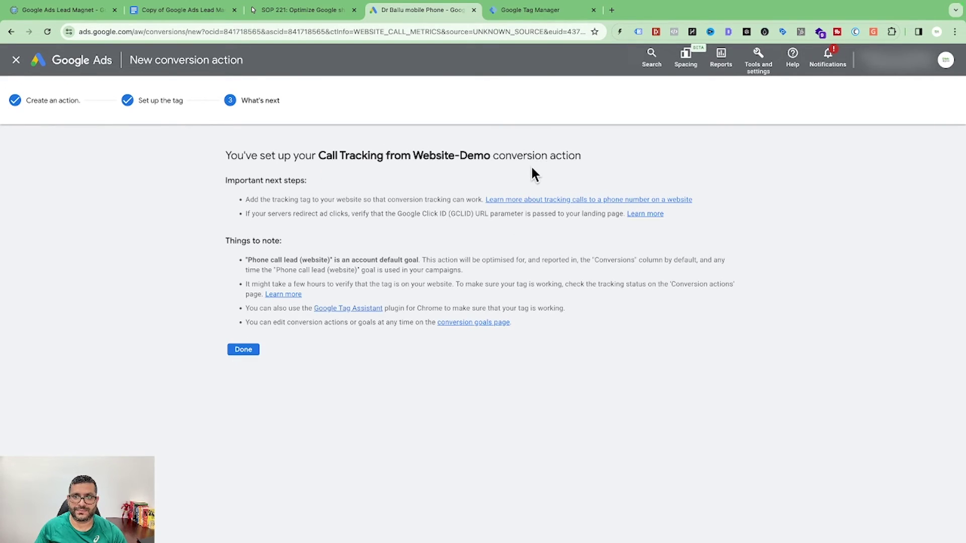
left_click(247, 351)
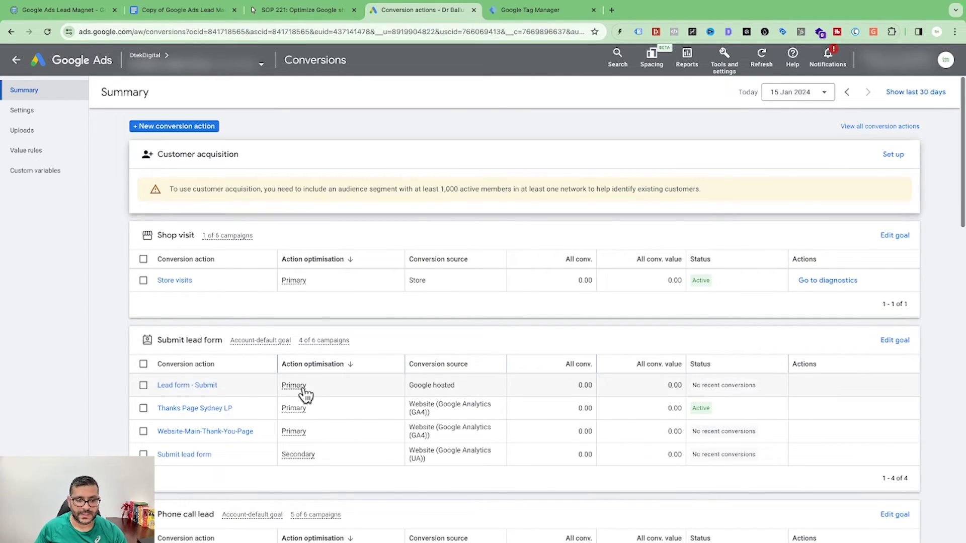
scroll(306, 395, "down", 5)
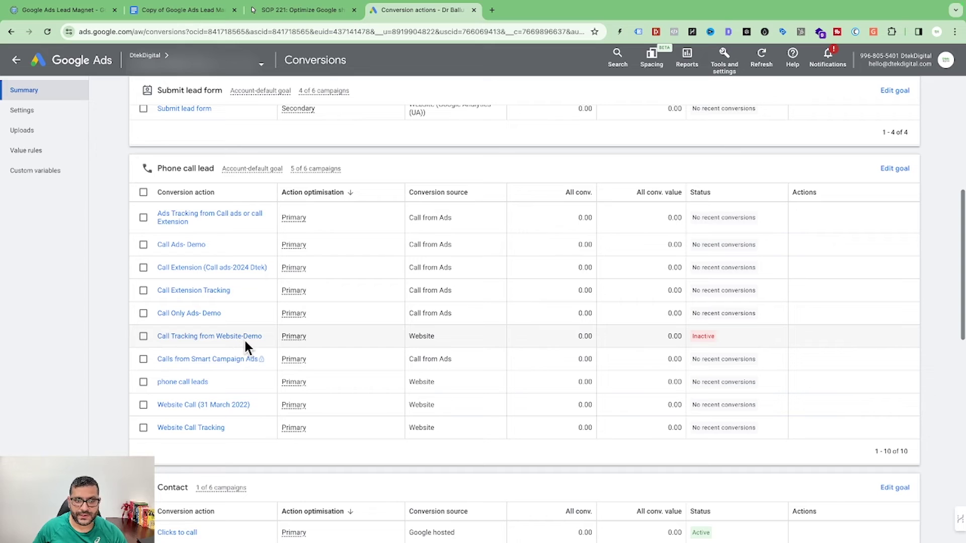